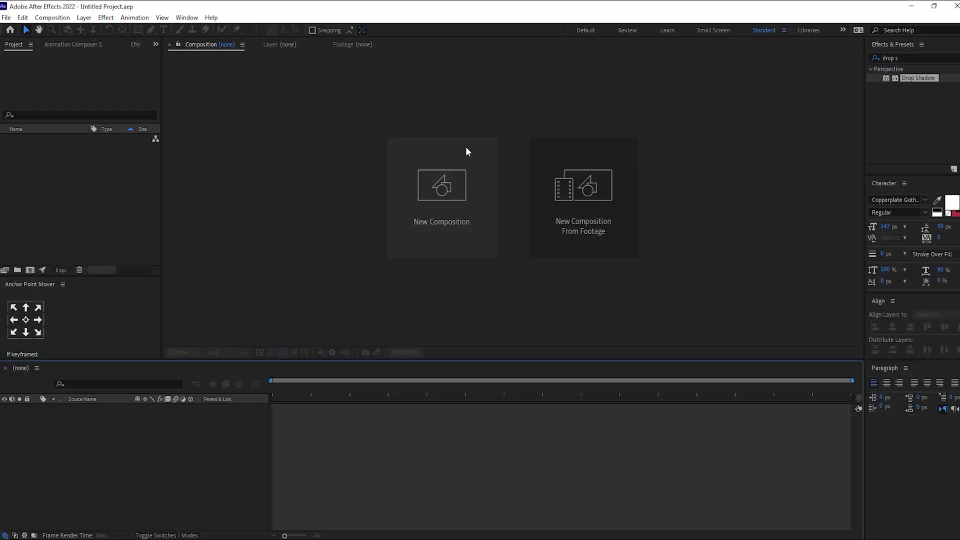
# - Create a 1920×1080 composition named 'Title shift'
pyautogui.click(470, 201)
pyautogui.write('Title shift')
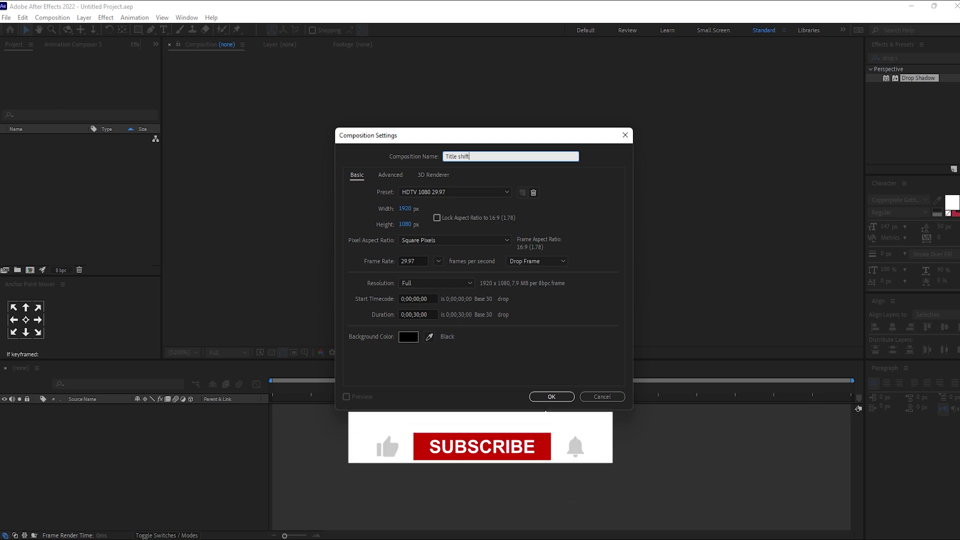
pyautogui.click(551, 397)
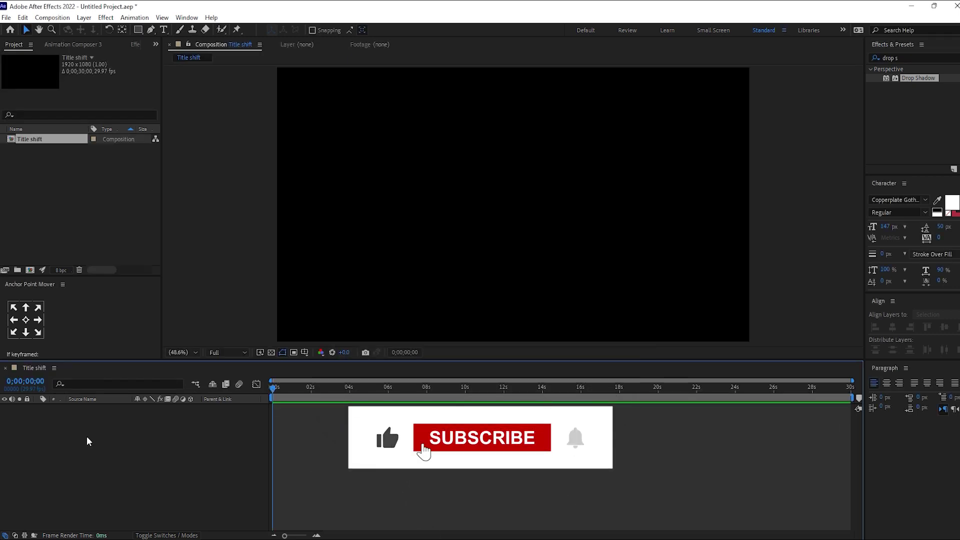
# - Add a text layer reading WORLD in the composition
pyautogui.click(164, 30)
pyautogui.click(413, 208)
pyautogui.write('world')
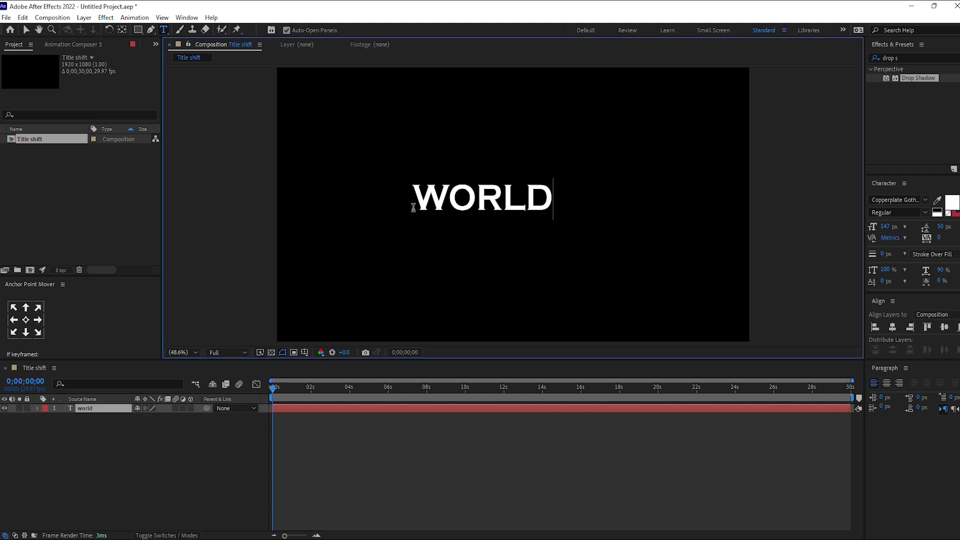
# - Centre WORLD horizontally and vertically in the composition
pyautogui.click(893, 328)
pyautogui.click(945, 327)
pyautogui.click(169, 440)
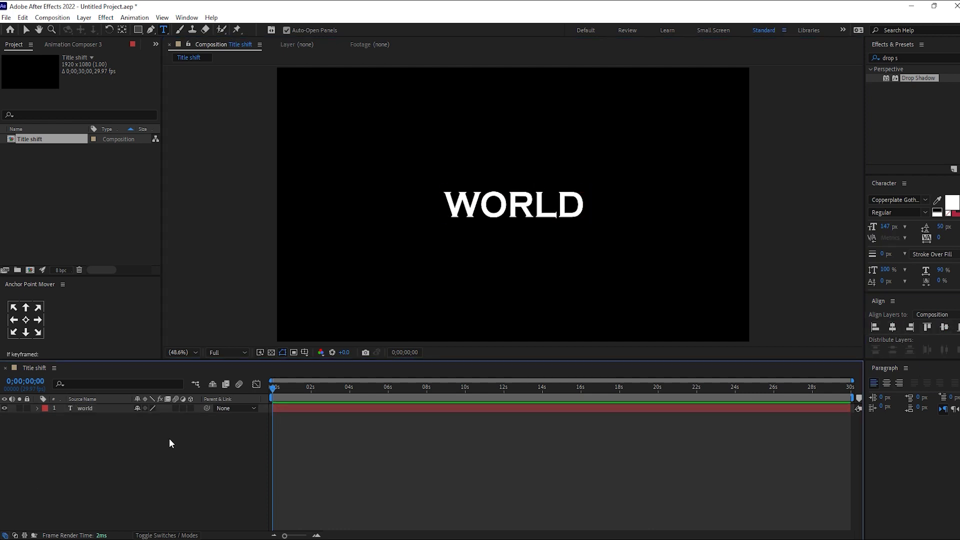
# - Show rulers and title/action-safe guides, and add a horizontal guide just below WORLD
pyautogui.press('v')
pyautogui.click(304, 352)
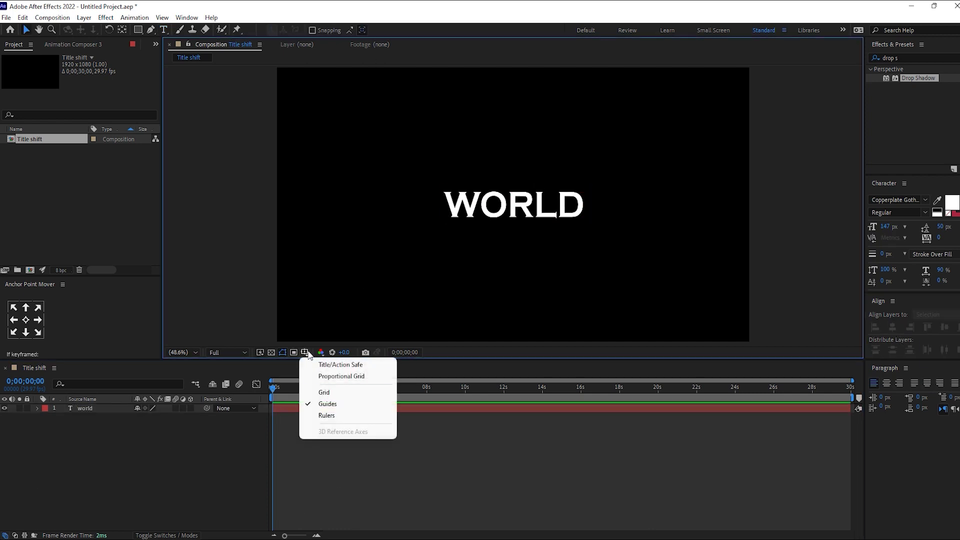
pyautogui.click(328, 415)
pyautogui.click(304, 352)
pyautogui.click(336, 374)
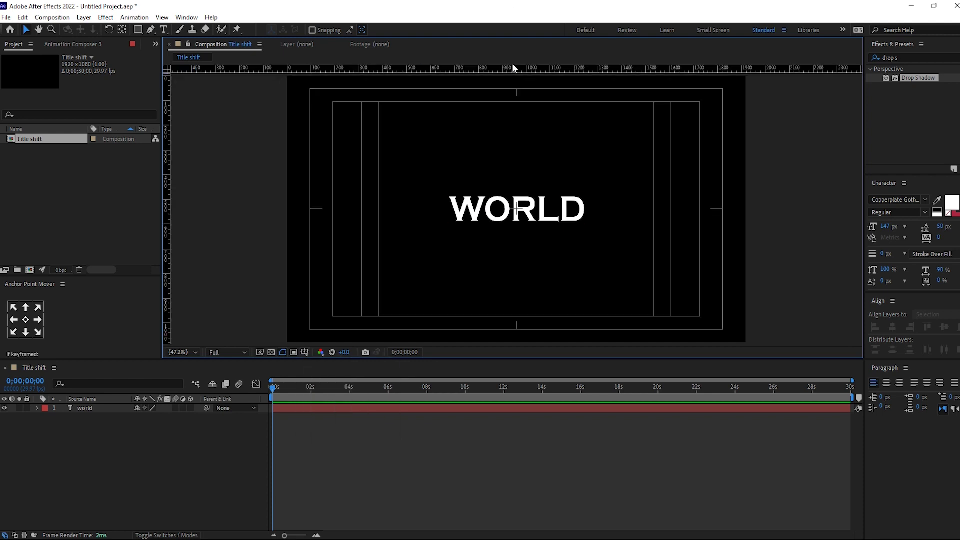
pyautogui.moveTo(513, 71); pyautogui.dragTo(531, 228)
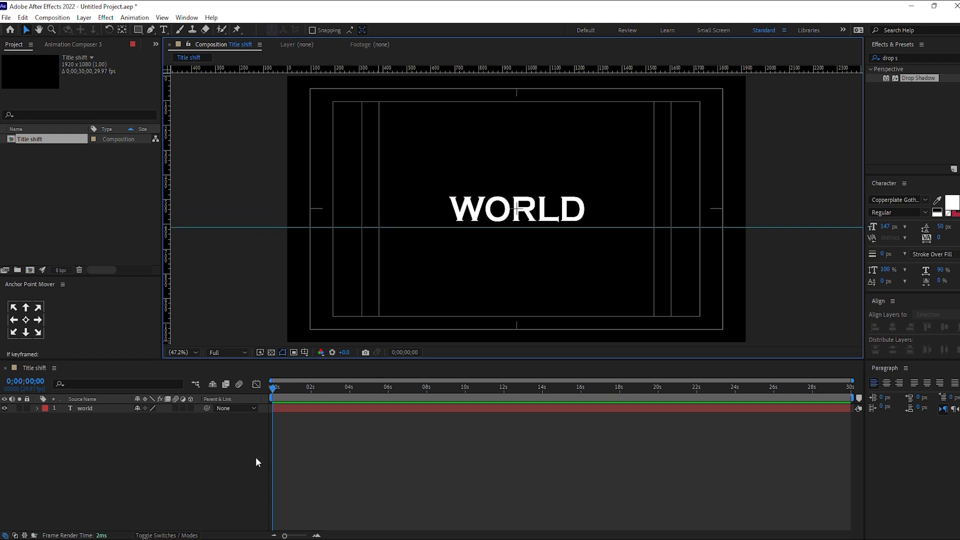
# - Shift WORLD to the left using its Position value
pyautogui.click(82, 408)
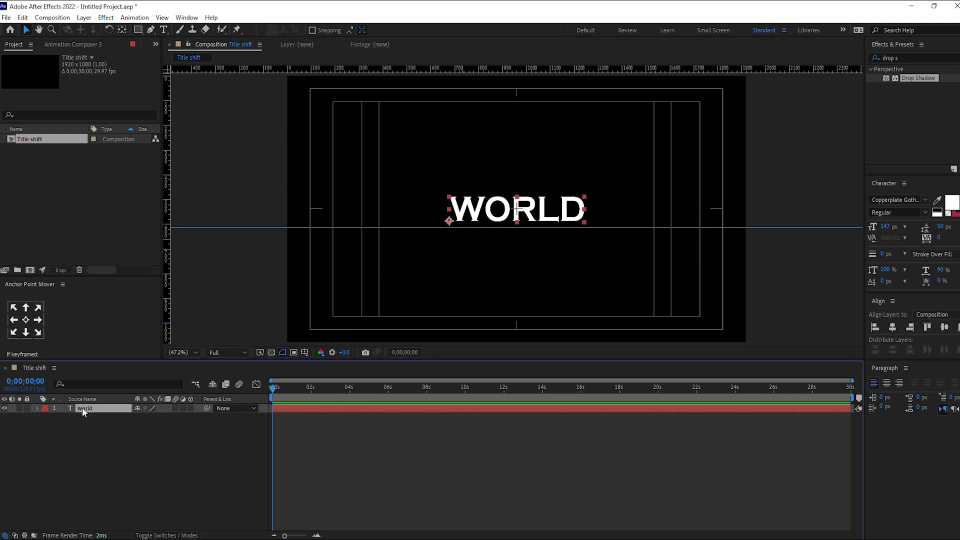
pyautogui.press('p')
pyautogui.moveTo(132, 417); pyautogui.dragTo(124, 416)
pyautogui.press('p')
# - Duplicate WORLD, retype the copy as FAMOUS, and slide it beside WORLD
pyautogui.hotkey('ctrl', 'd')
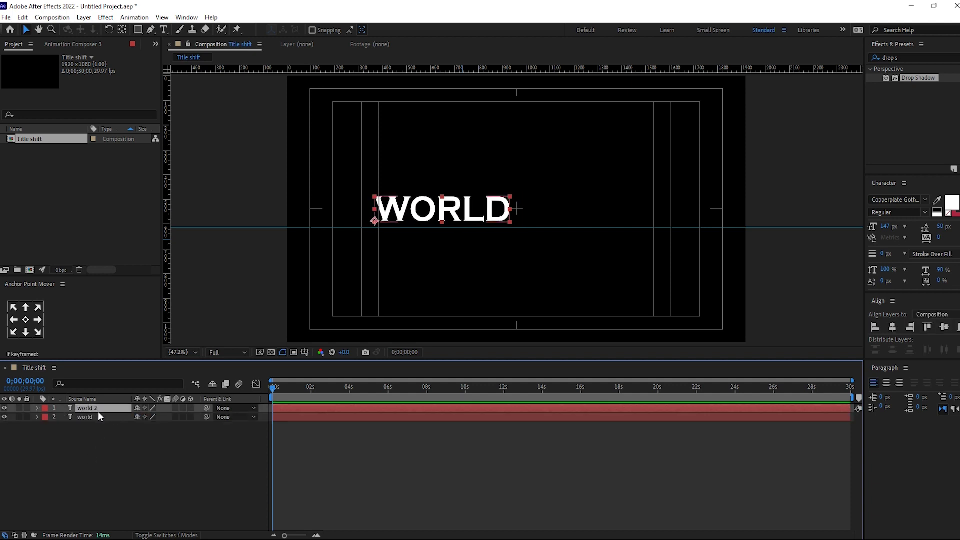
pyautogui.doubleClick(97, 407)
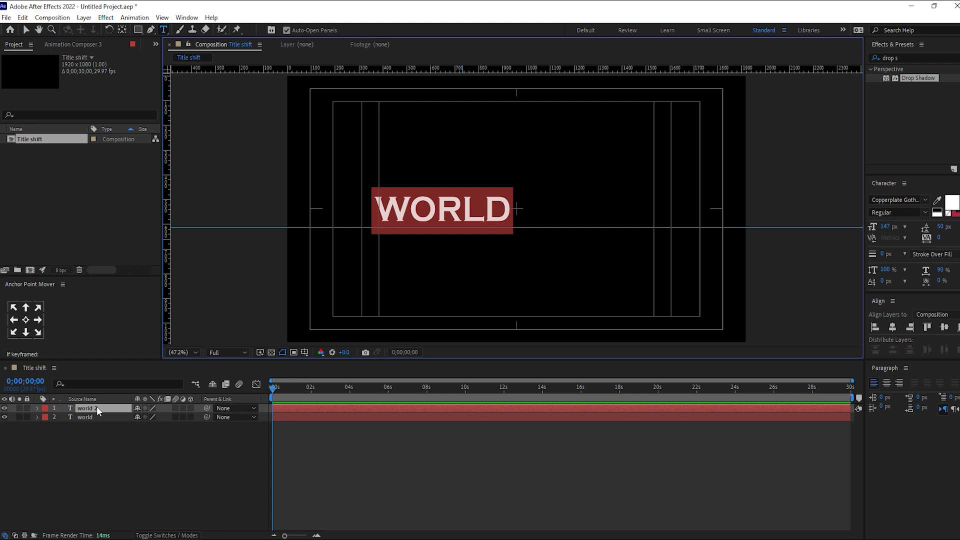
pyautogui.write('famous')
pyautogui.press('Escape')
pyautogui.click(96, 409)
pyautogui.press('p')
pyautogui.moveTo(142, 417); pyautogui.dragTo(462, 434)
pyautogui.click(179, 459)
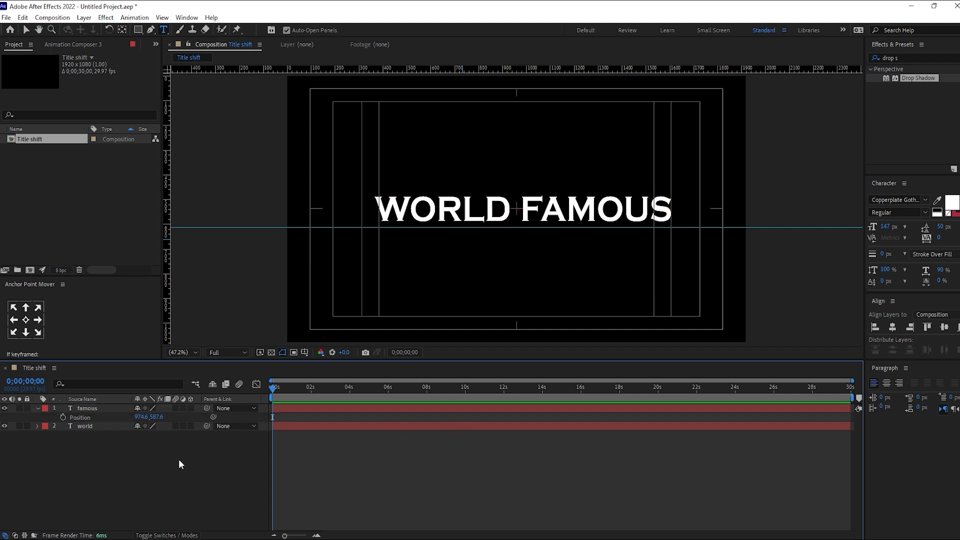
pyautogui.click(37, 408)
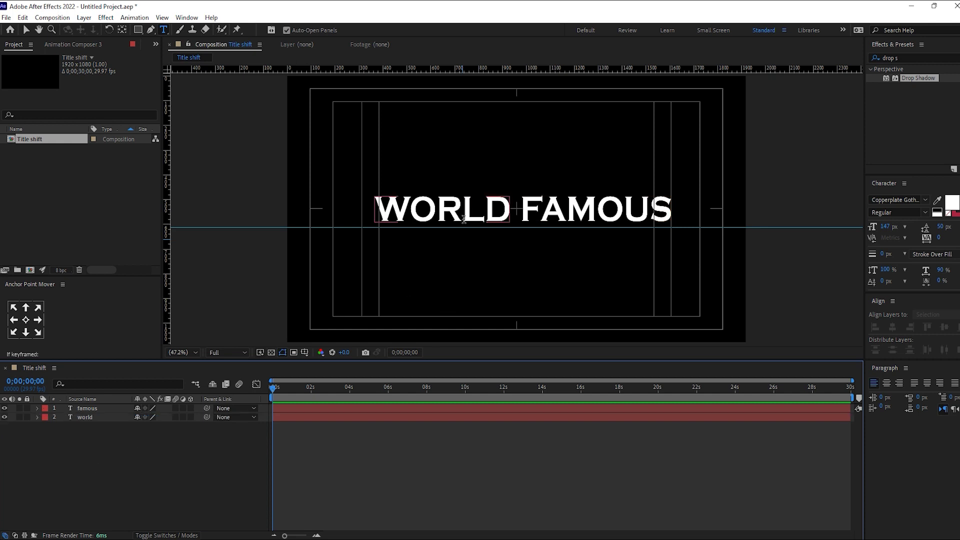
pyautogui.click(25, 31)
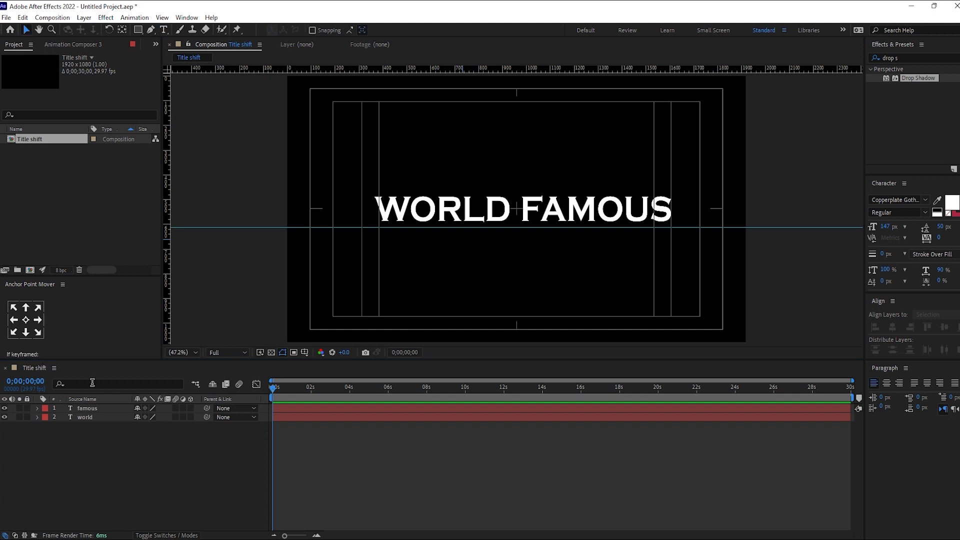
# - Add a teal solid named BG below both text layers and view at 100%
pyautogui.rightClick(100, 461)
pyautogui.moveTo(163, 332)
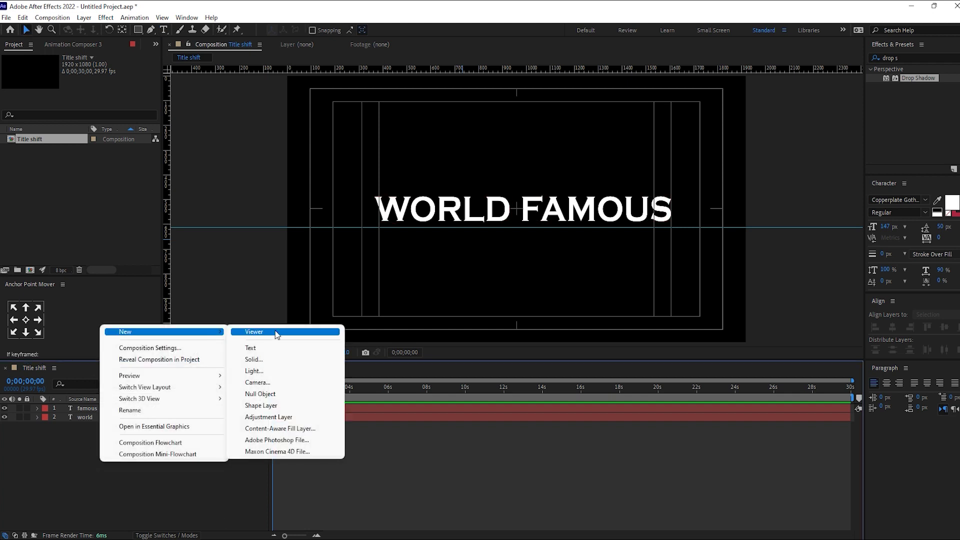
pyautogui.click(267, 361)
pyautogui.write('BG')
pyautogui.click(521, 368)
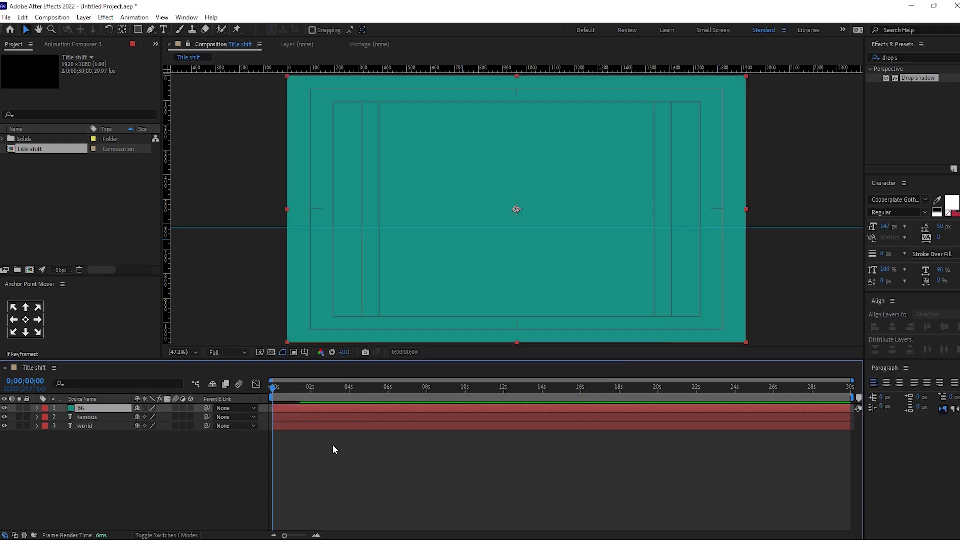
pyautogui.click(143, 455)
pyautogui.moveTo(80, 408); pyautogui.dragTo(67, 445)
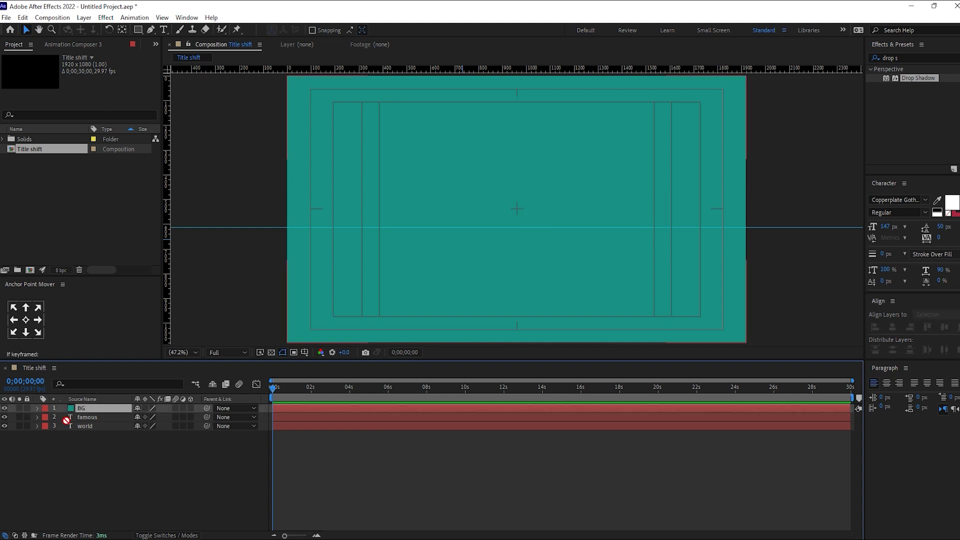
pyautogui.click(121, 452)
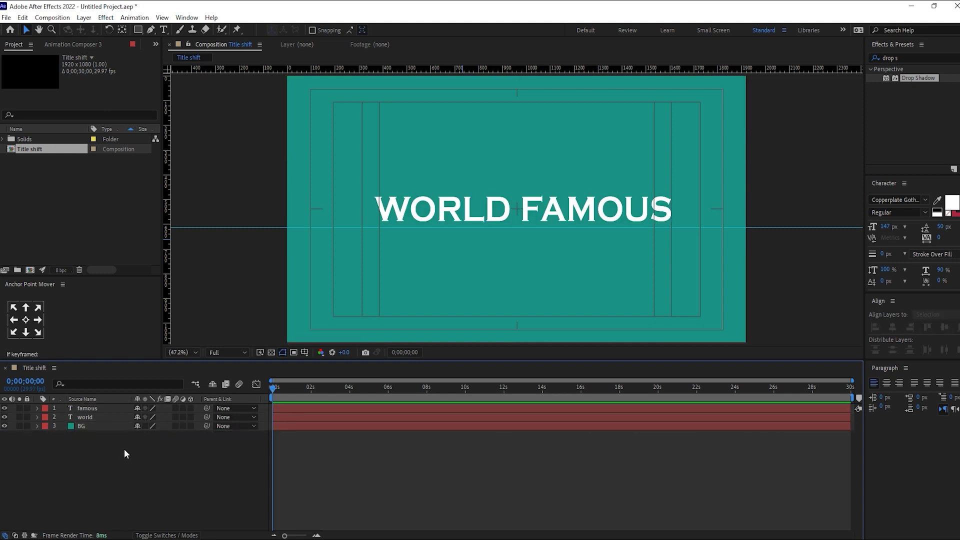
pyautogui.click(180, 352)
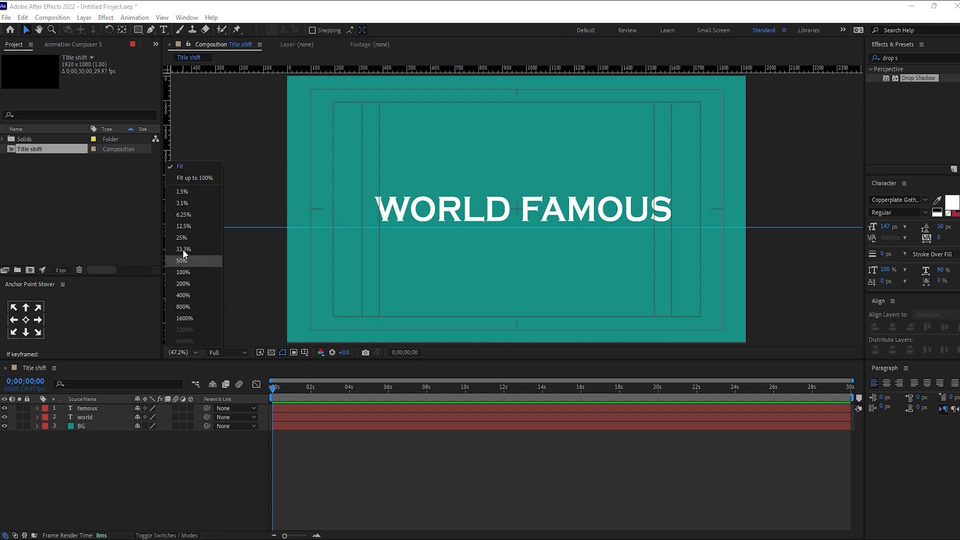
pyautogui.click(178, 271)
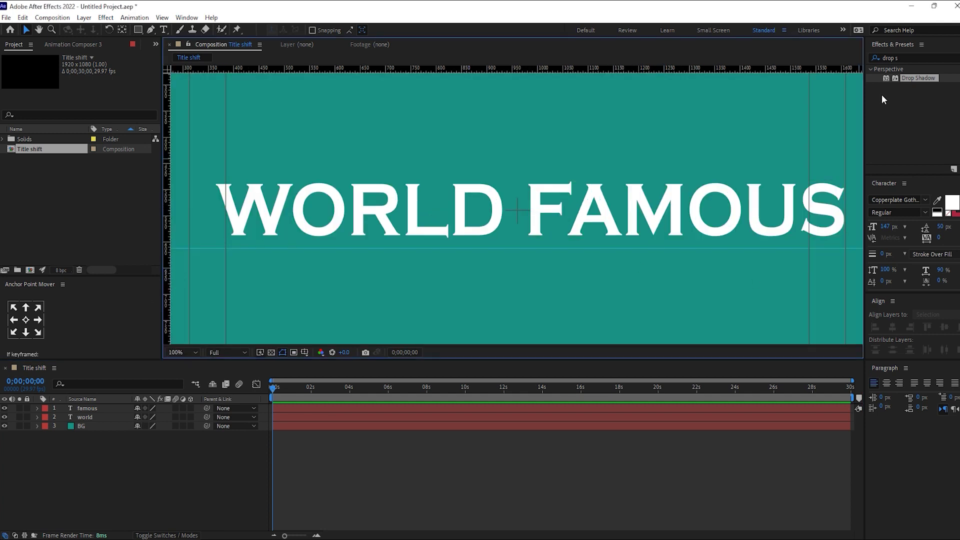
# - Apply the Drop Shadow effect to the FAMOUS layer
pyautogui.click(933, 60)
pyautogui.hotkey('ctrl', 'a')
pyautogui.press('BackSpace')
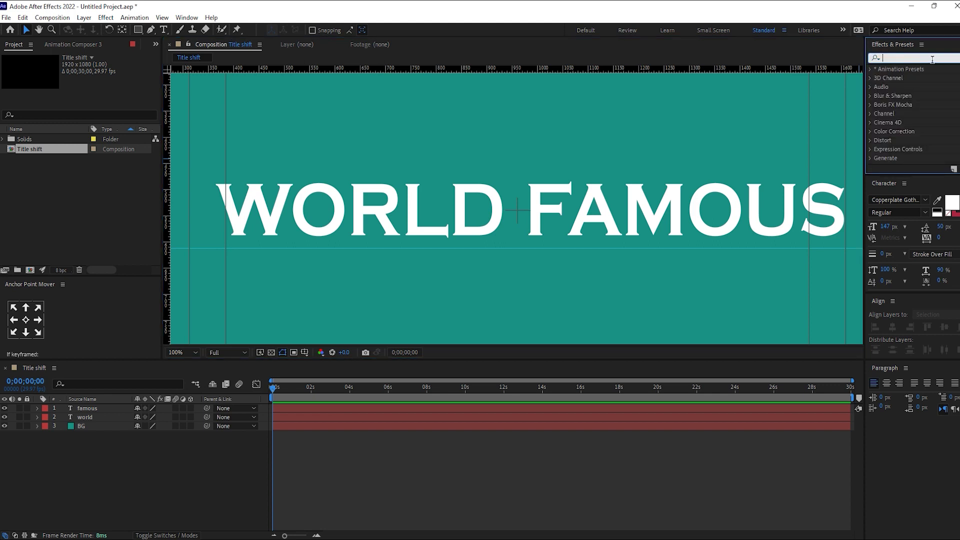
pyautogui.write('drop shadow')
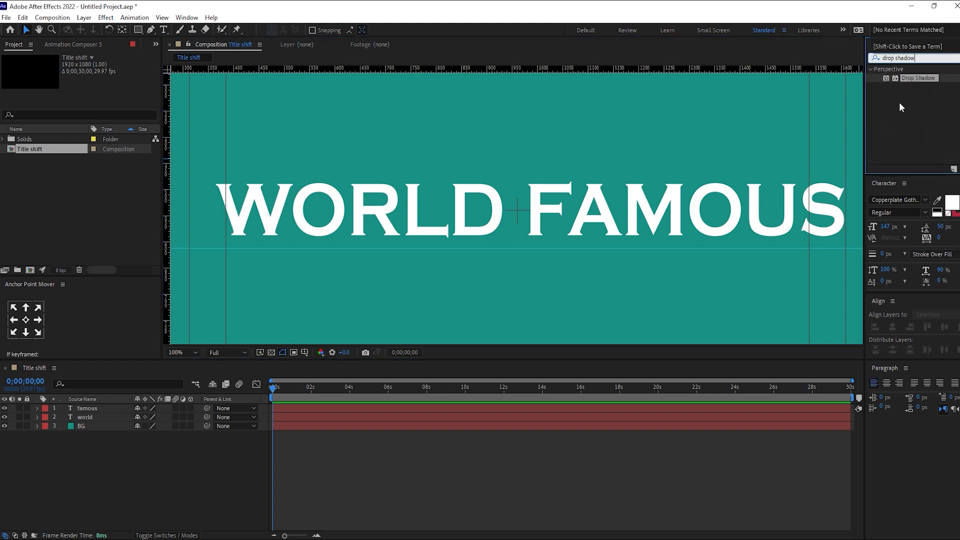
pyautogui.moveTo(914, 80); pyautogui.dragTo(92, 410)
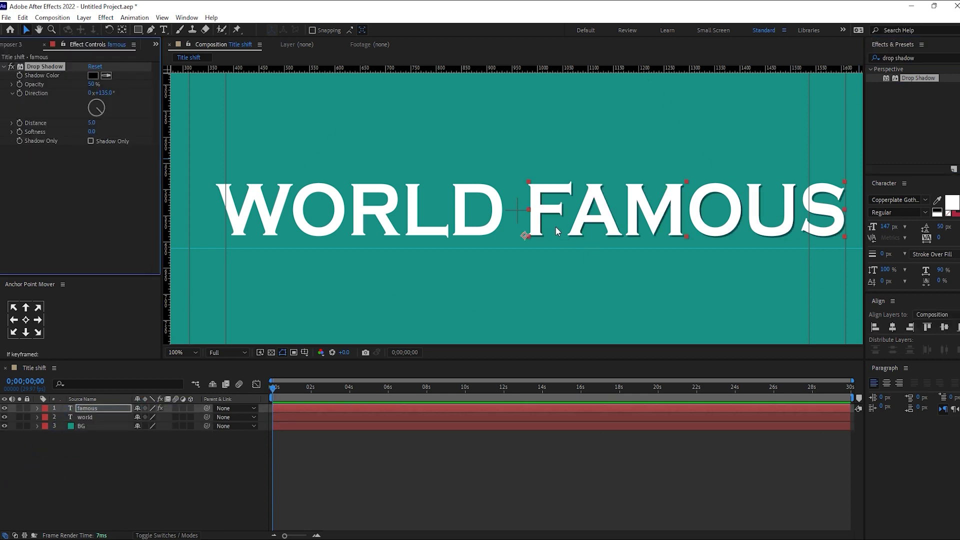
# - Set the shadow to 90% opacity, direction about 175°, distance 10 and softness 10
pyautogui.click(91, 131)
pyautogui.press('Return')
pyautogui.click(92, 123)
pyautogui.write('15')
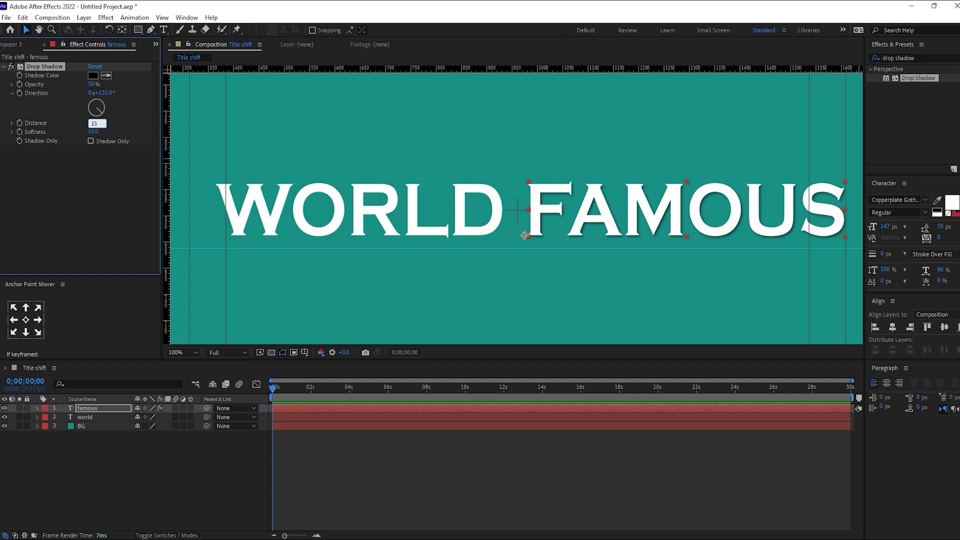
pyautogui.press('Return')
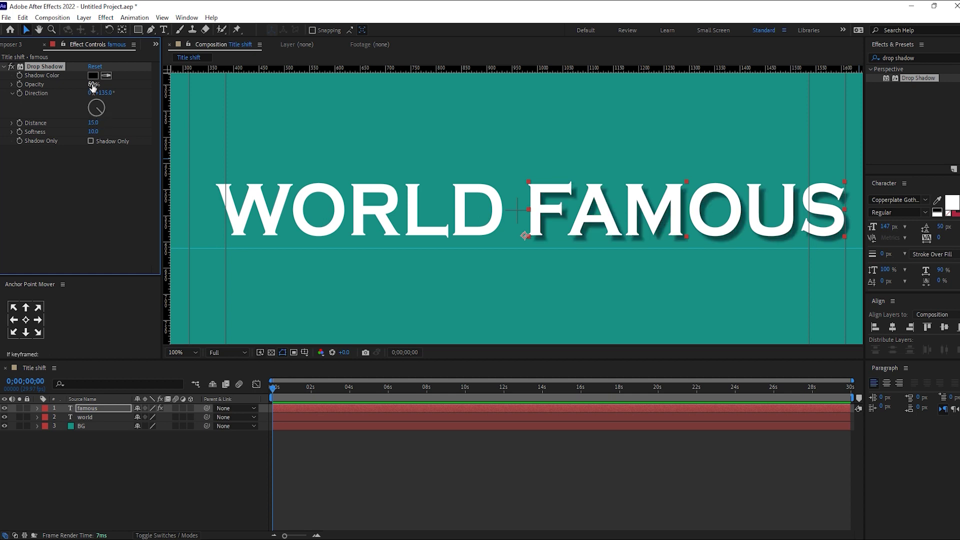
pyautogui.click(92, 84)
pyautogui.write('90')
pyautogui.press('Return')
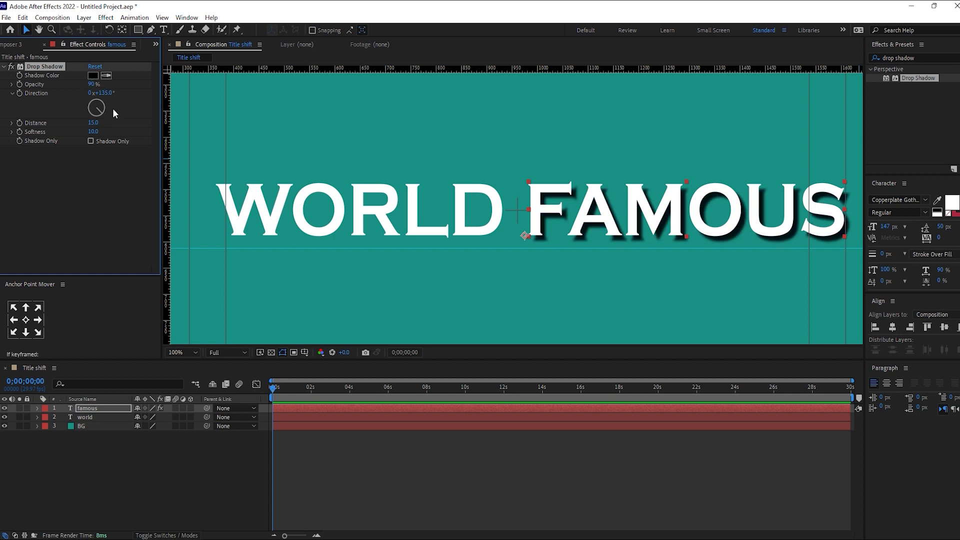
pyautogui.moveTo(103, 93); pyautogui.dragTo(122, 91)
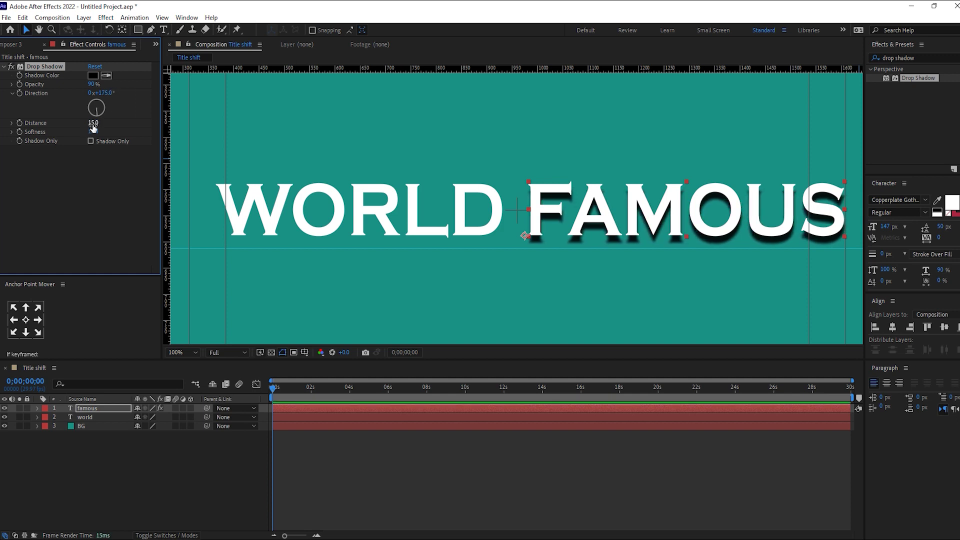
pyautogui.moveTo(93, 122); pyautogui.dragTo(90, 121)
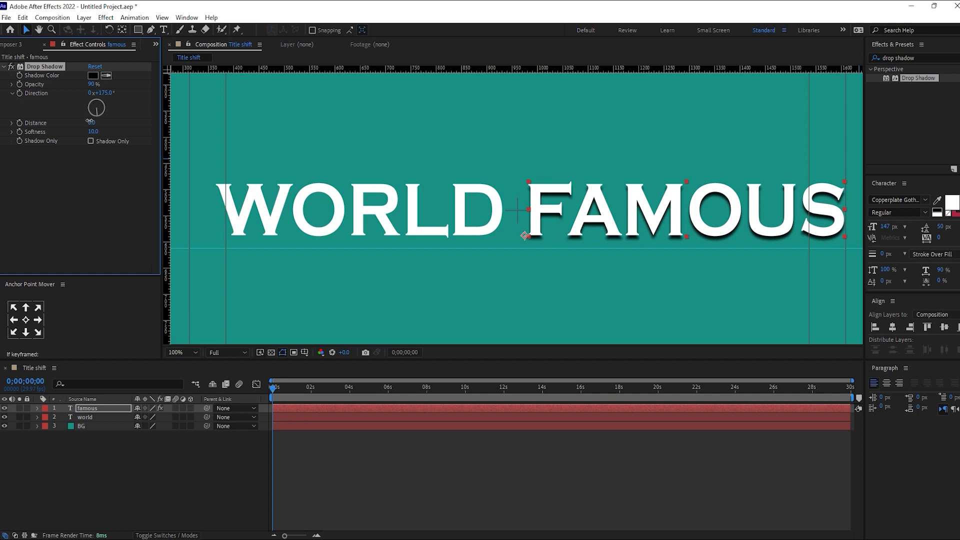
pyautogui.click(90, 122)
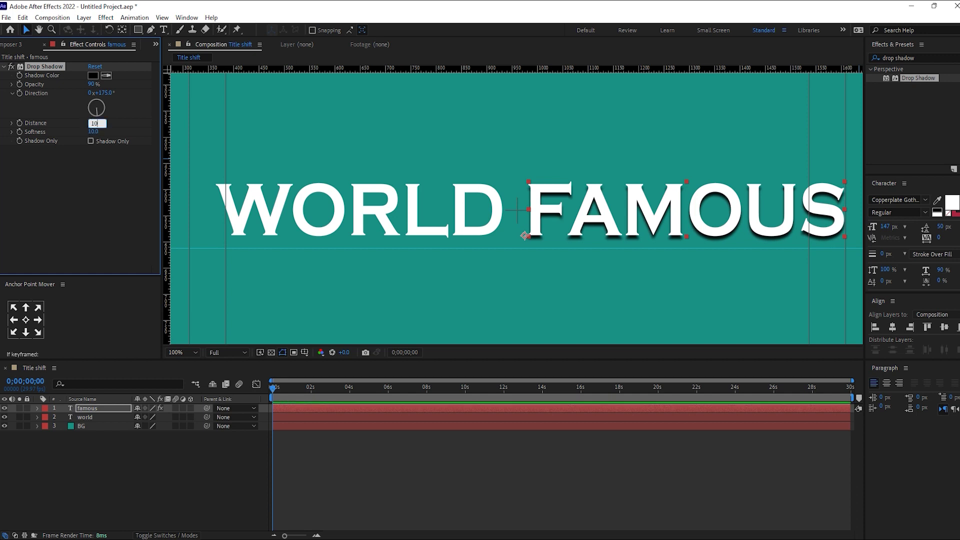
pyautogui.press('Return')
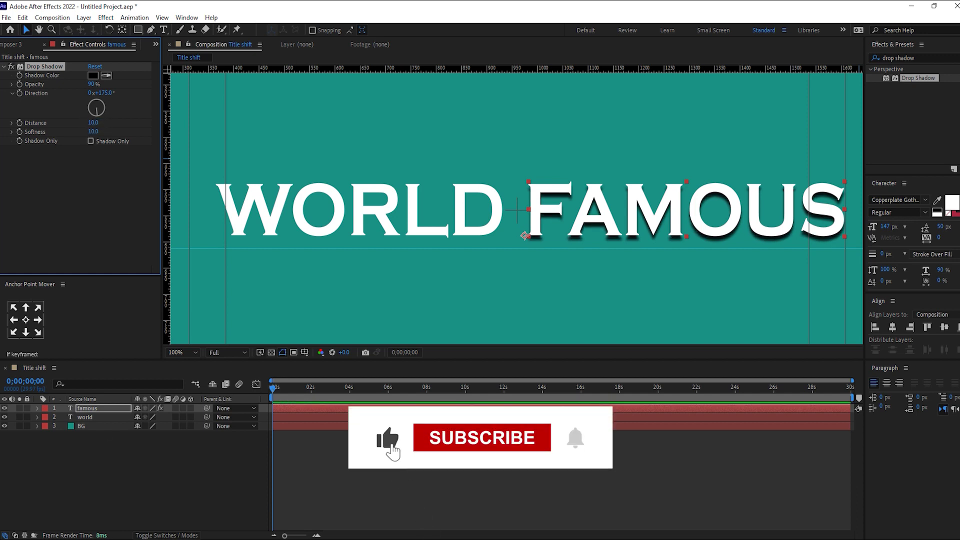
pyautogui.click(197, 478)
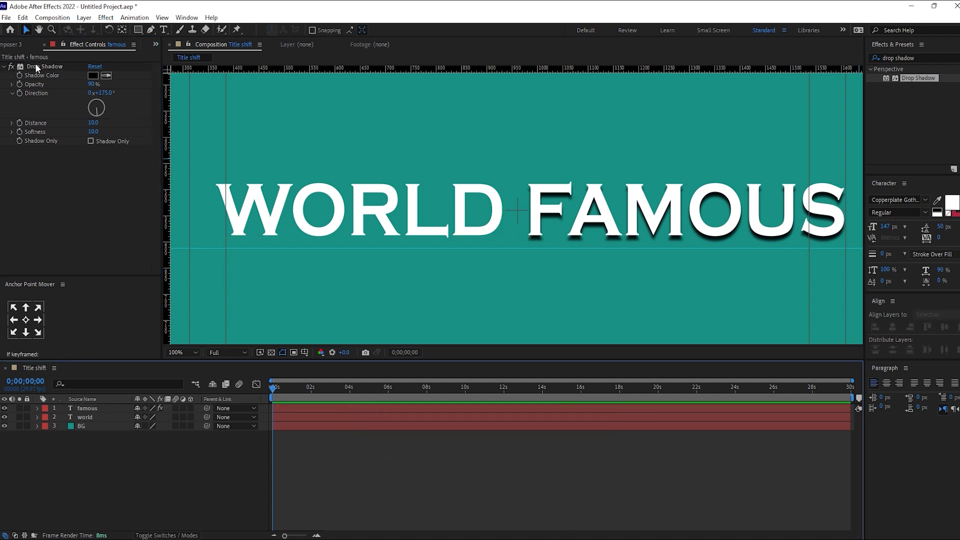
pyautogui.click(37, 66)
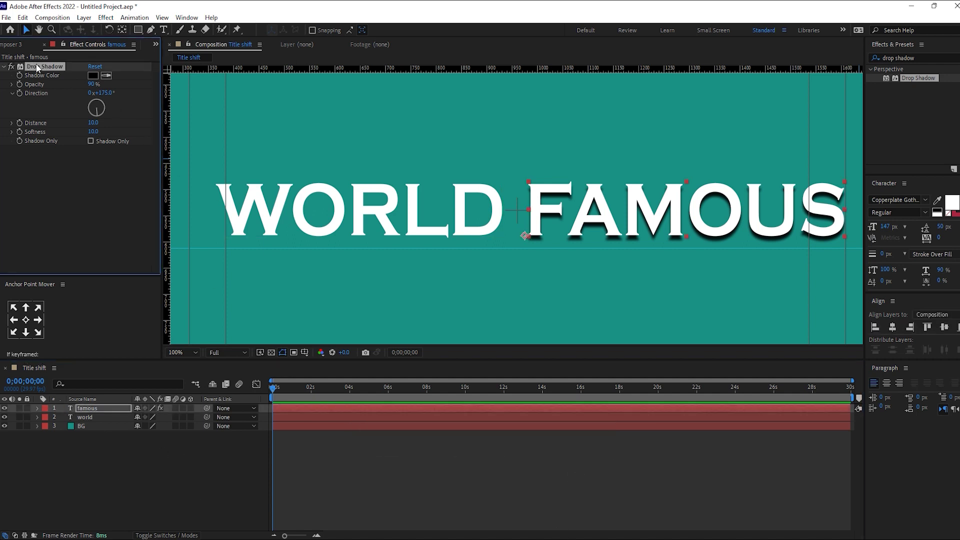
# - Paste the copied Drop Shadow onto the WORLD layer
pyautogui.click(97, 418)
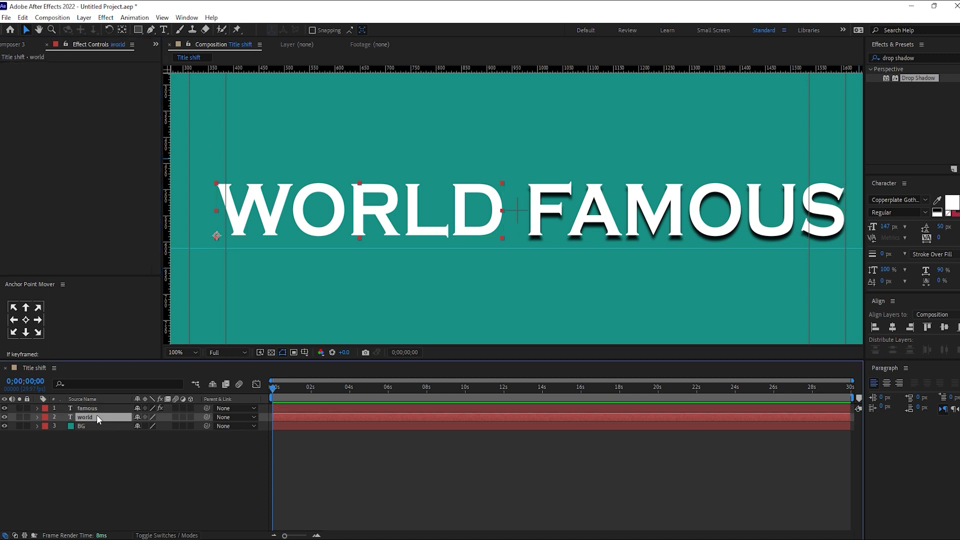
pyautogui.hotkey('ctrl', 'v')
pyautogui.click(163, 487)
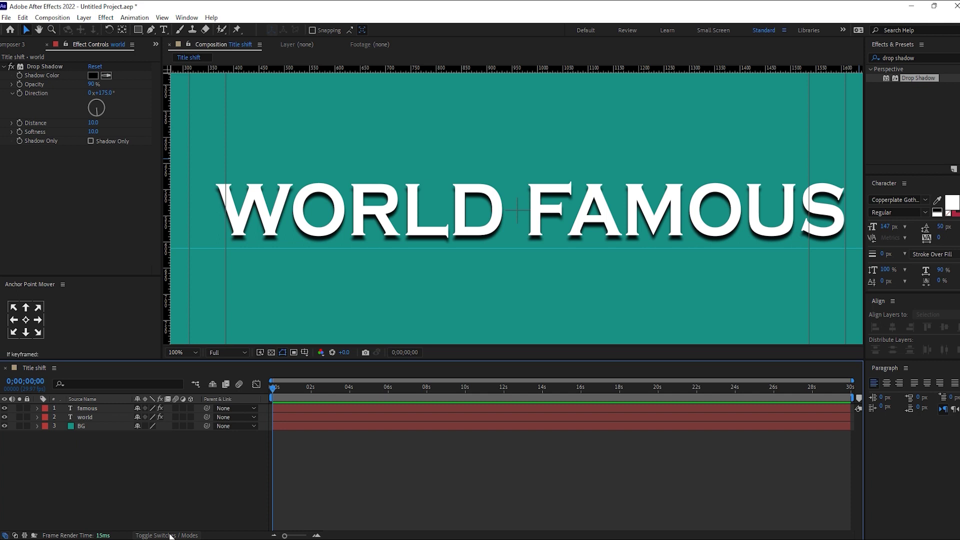
# - Turn on the 3D layer and motion blur switches for FAMOUS
pyautogui.click(170, 536)
pyautogui.click(170, 536)
pyautogui.click(191, 408)
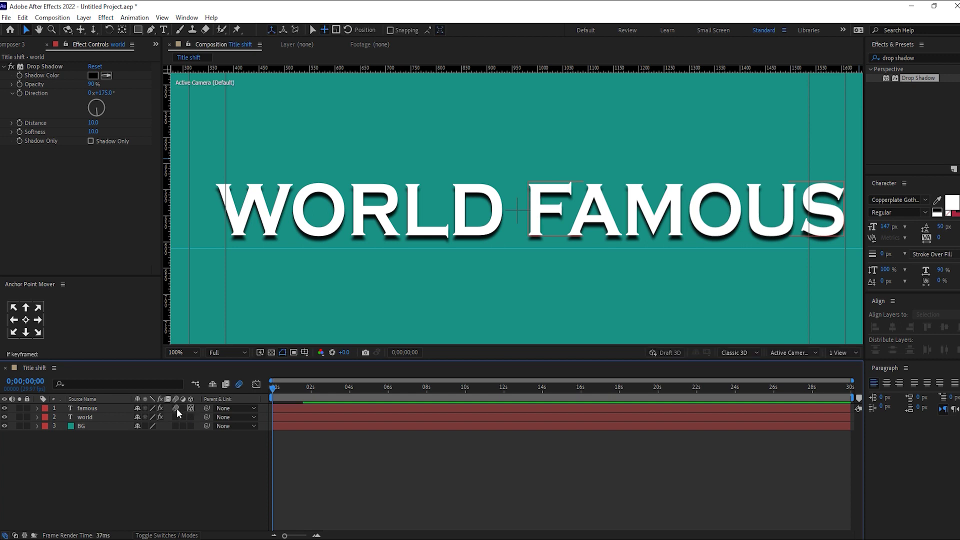
pyautogui.click(176, 417)
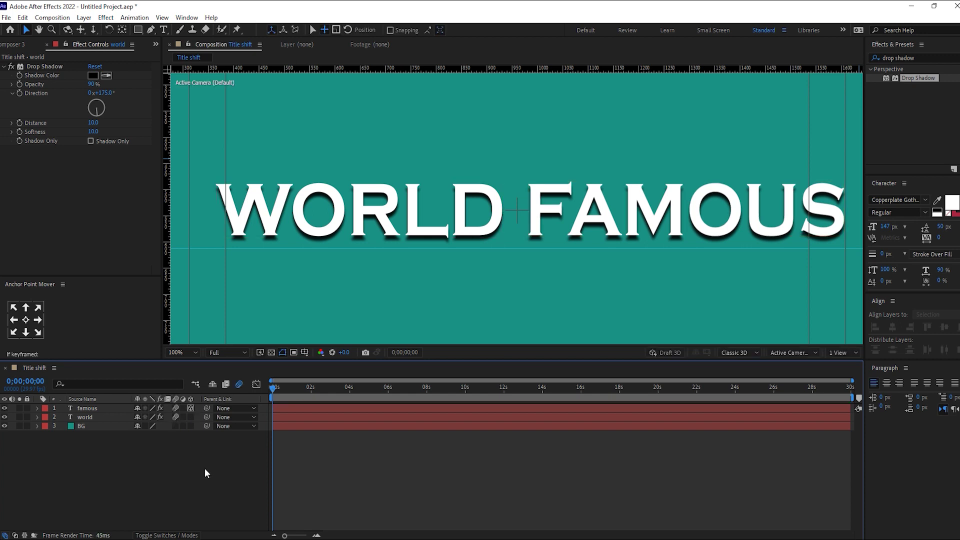
# - Set Position and Orientation keyframes for FAMOUS at 0, 2 and 4 seconds
pyautogui.click(36, 409)
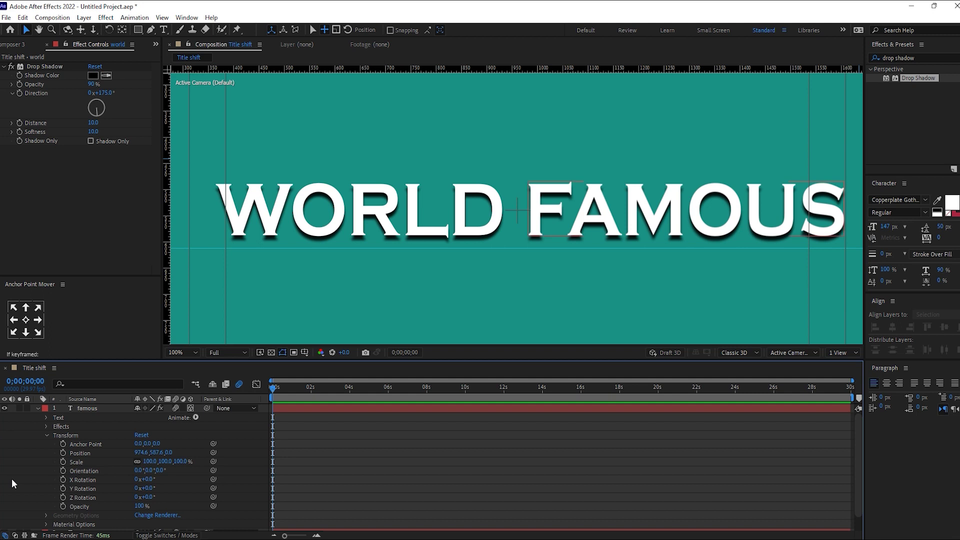
pyautogui.scroll(-2, 274, 452)
pyautogui.click(62, 437)
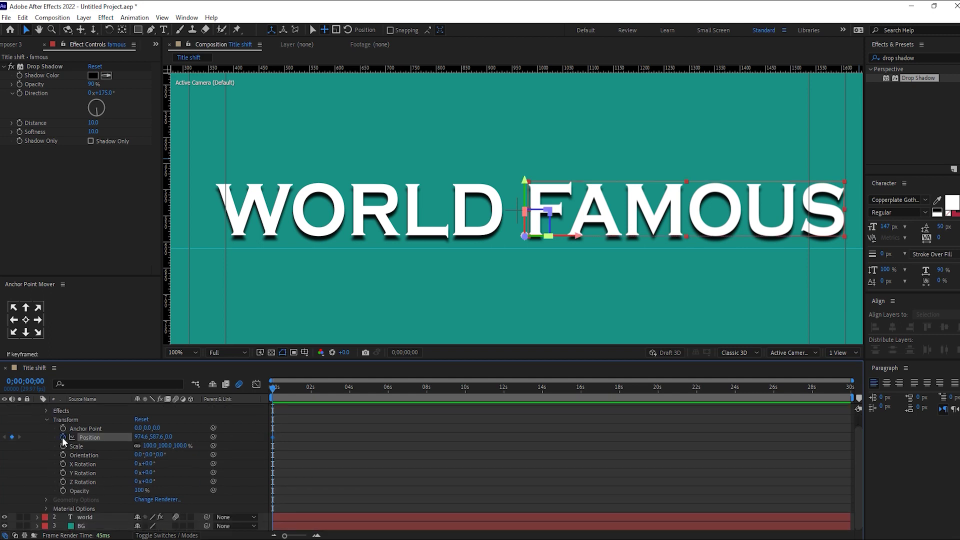
pyautogui.click(63, 455)
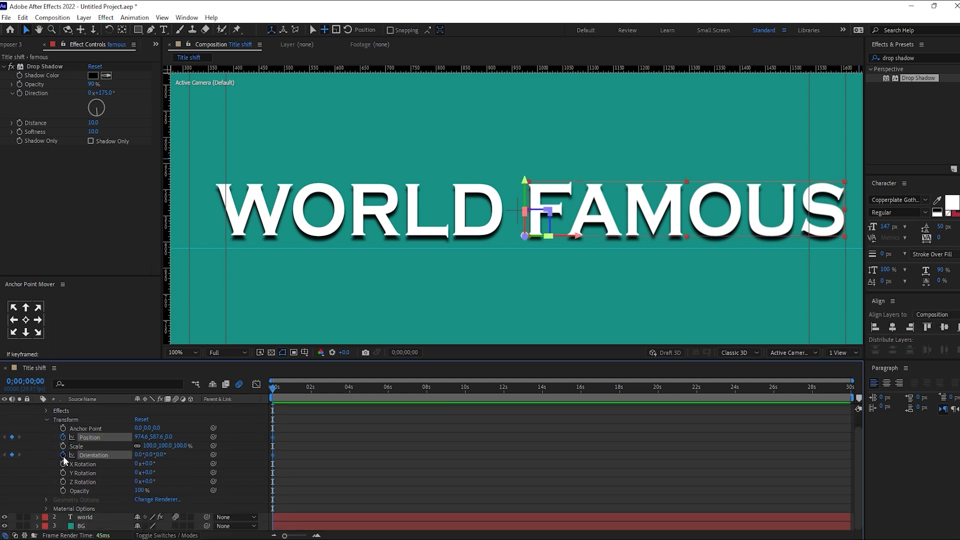
pyautogui.click(310, 388)
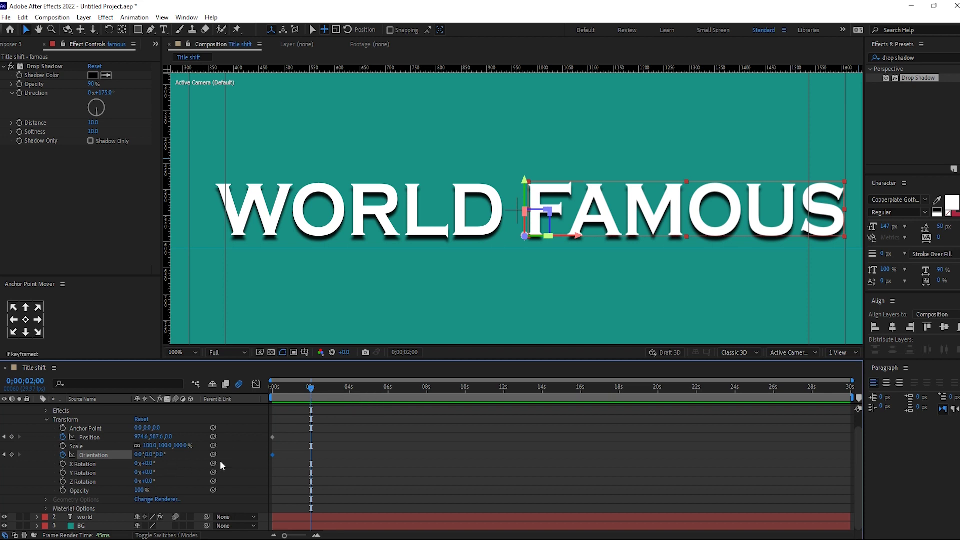
pyautogui.click(13, 437)
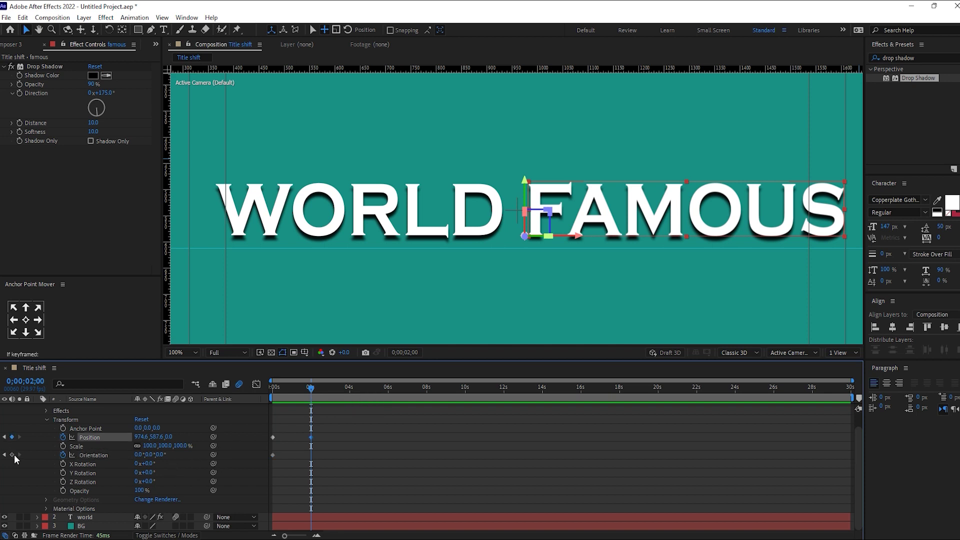
pyautogui.click(13, 455)
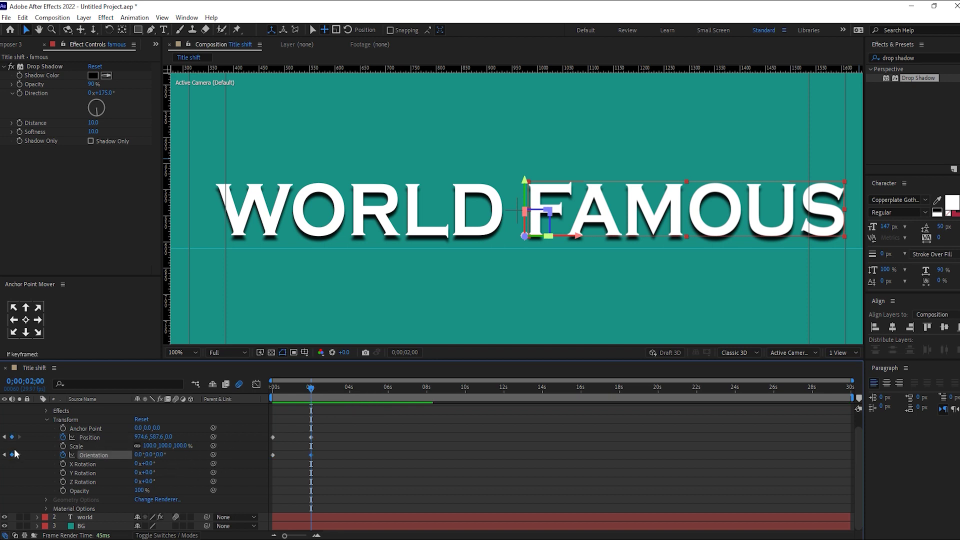
pyautogui.click(351, 388)
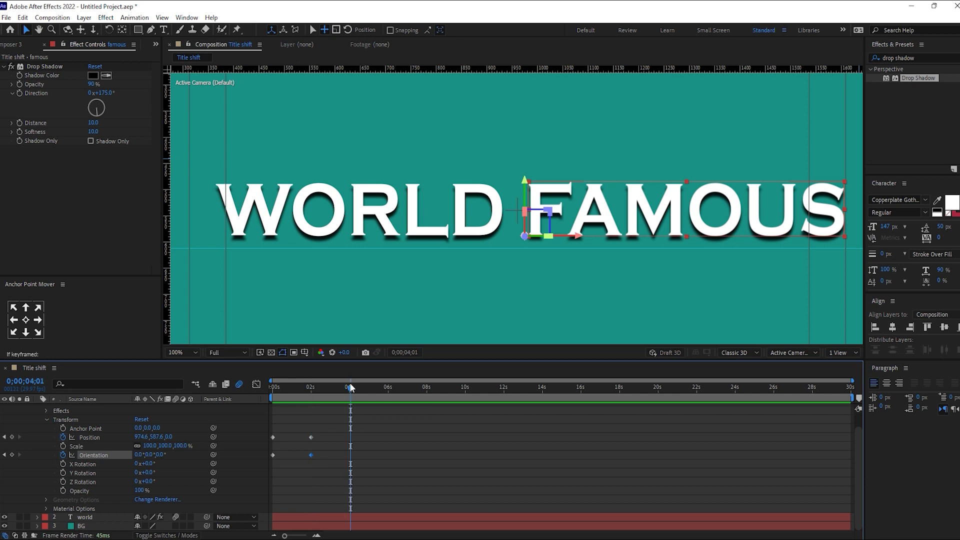
pyautogui.click(12, 437)
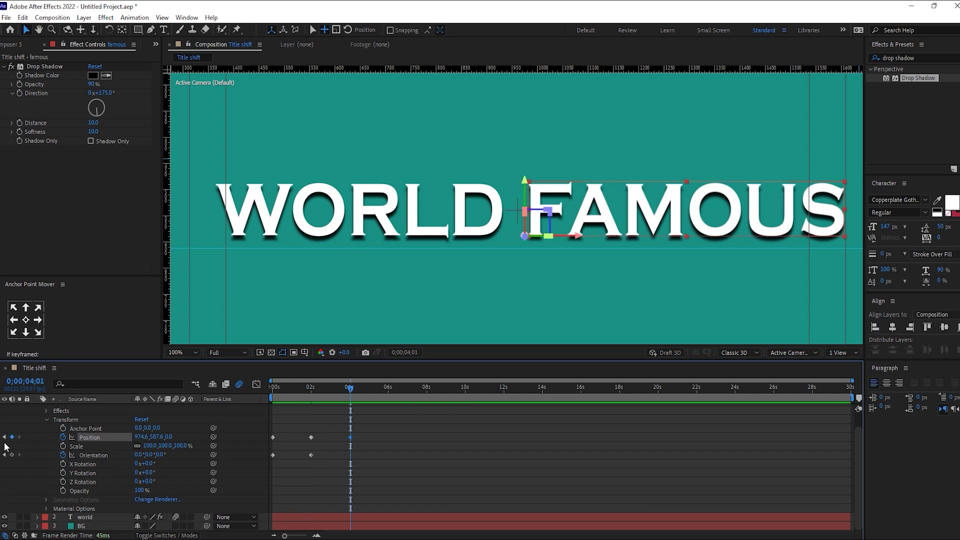
# - Raise FAMOUS tilted 273° at the start, and lower it tilted 86° at 4 seconds
pyautogui.click(5, 438)
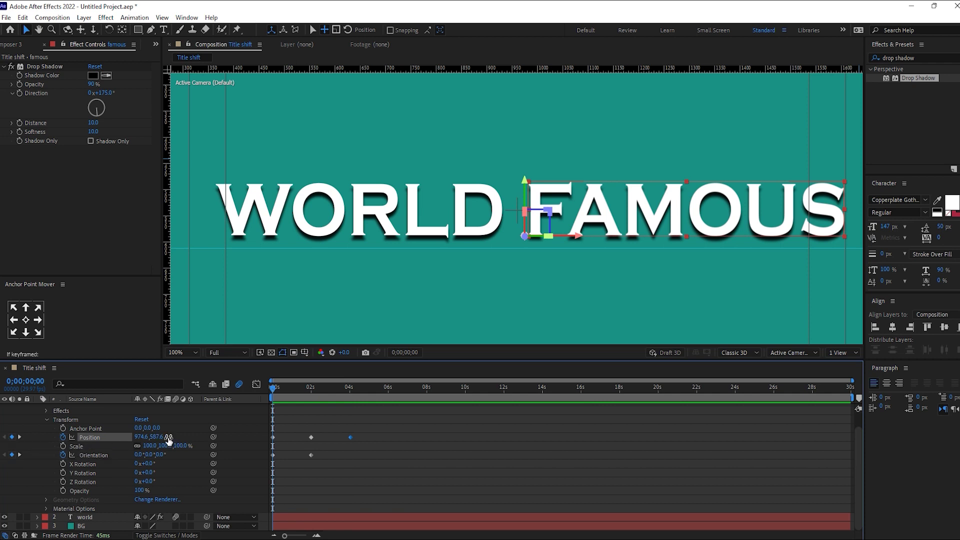
pyautogui.moveTo(157, 438); pyautogui.dragTo(75, 433)
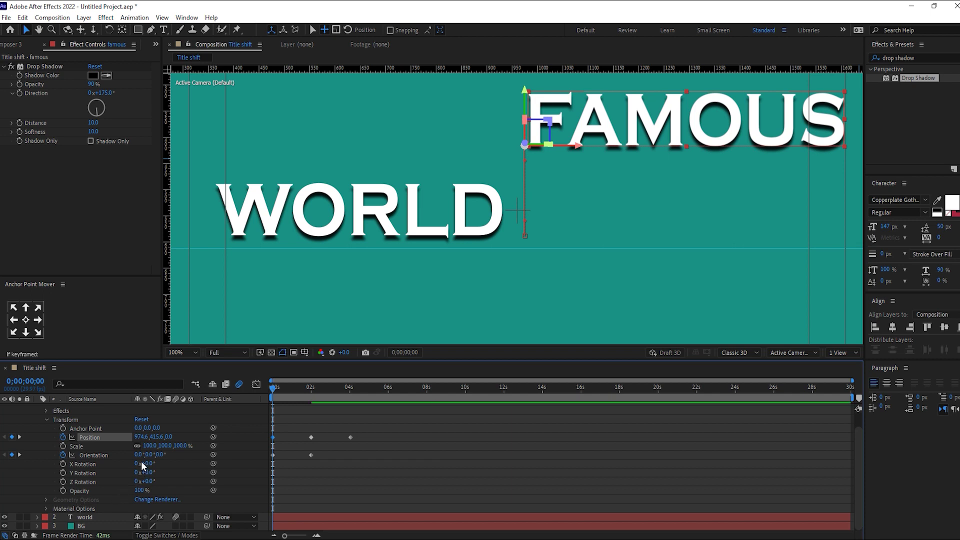
pyautogui.moveTo(140, 457); pyautogui.dragTo(86, 444)
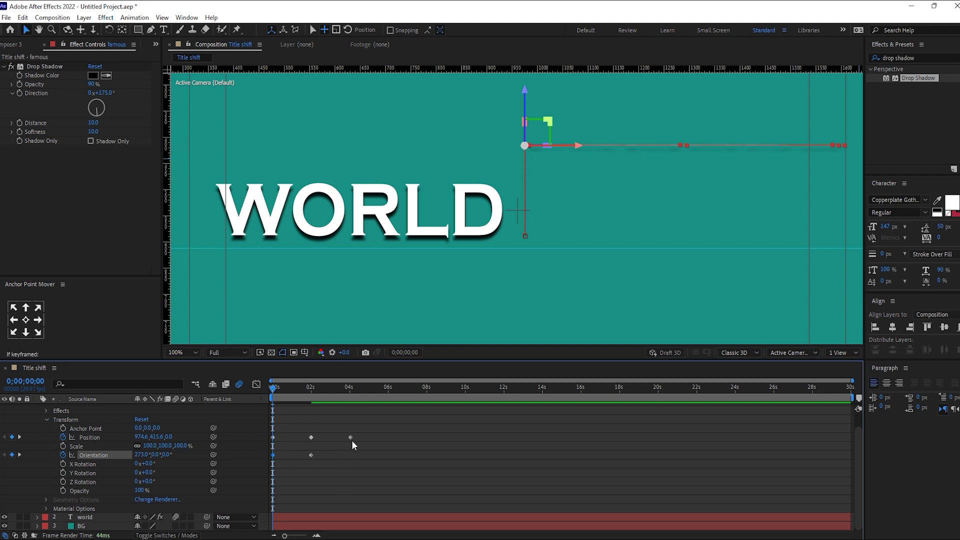
pyautogui.click(21, 438)
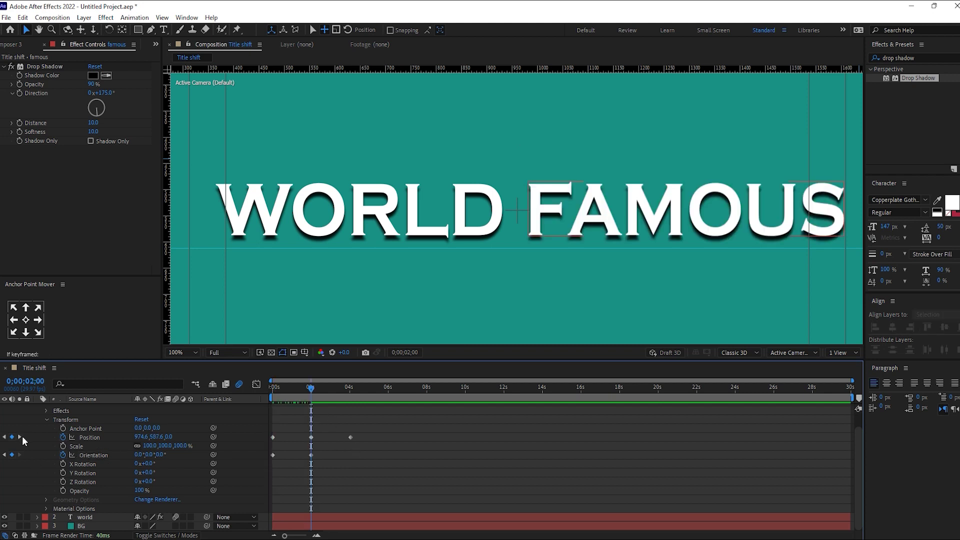
pyautogui.click(21, 438)
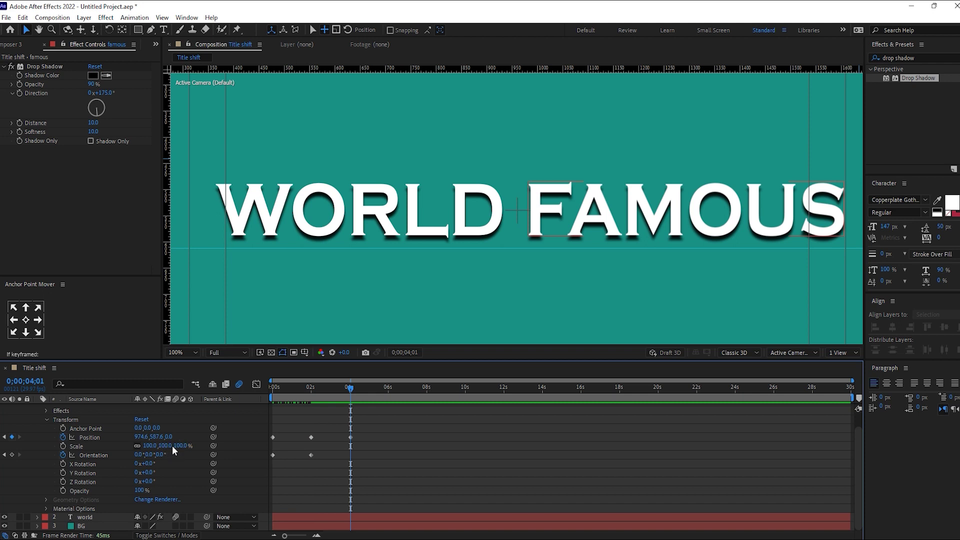
pyautogui.moveTo(154, 438); pyautogui.dragTo(232, 452)
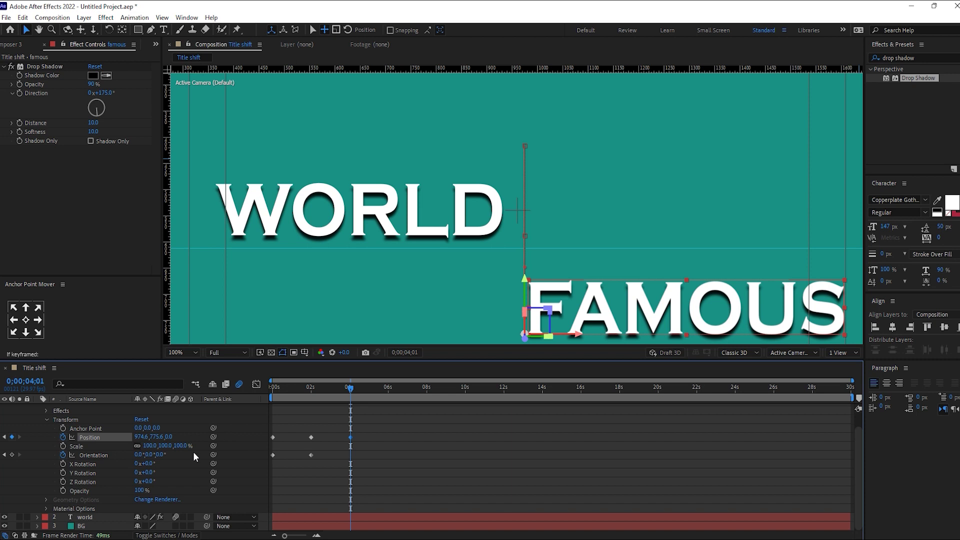
pyautogui.moveTo(145, 454); pyautogui.dragTo(185, 460)
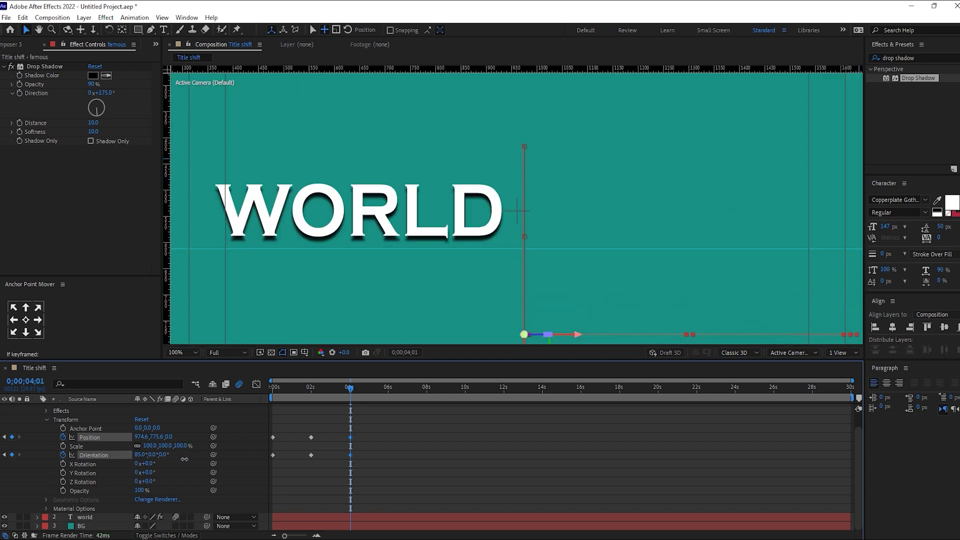
pyautogui.click(393, 440)
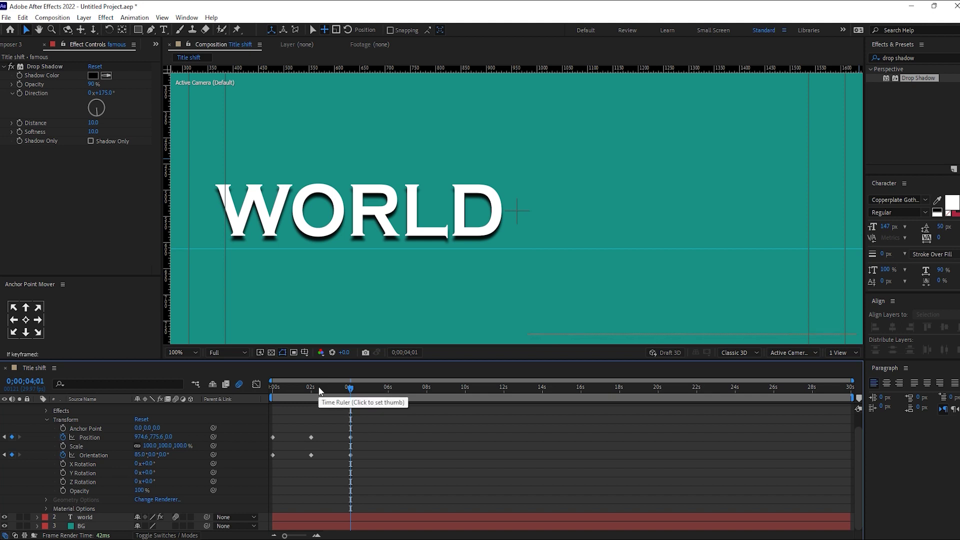
pyautogui.moveTo(319, 385)
pyautogui.mouseDown()
pyautogui.moveTo(272, 386)
pyautogui.moveTo(316, 392)
pyautogui.moveTo(297, 394)
pyautogui.moveTo(301, 401)
pyautogui.moveTo(352, 403)
pyautogui.moveTo(314, 392)
pyautogui.mouseUp()
# - Apply Easy Ease to FAMOUS's keyframes, raise influence to 100% in the Graph Editor, and preview
pyautogui.moveTo(380, 492); pyautogui.dragTo(263, 430)
pyautogui.rightClick(312, 455)
pyautogui.moveTo(372, 448)
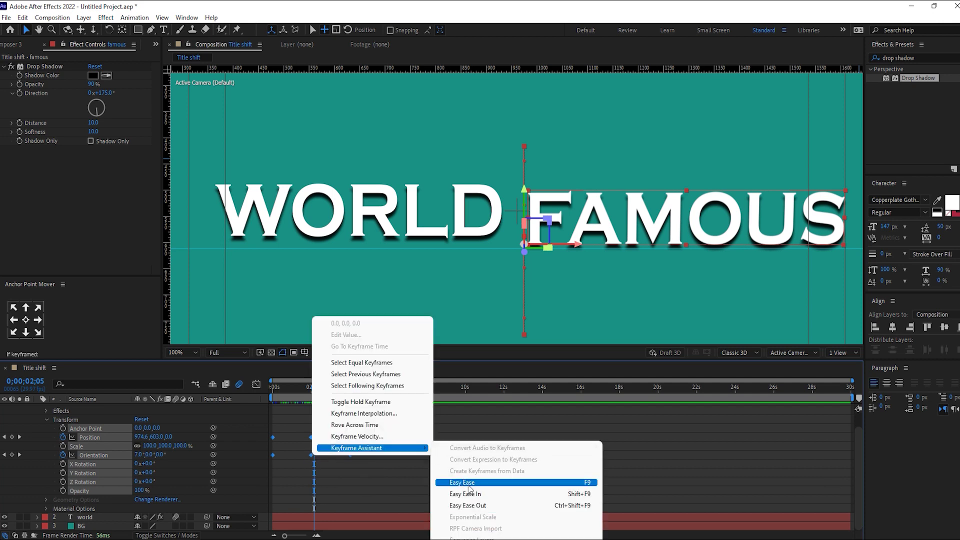
pyautogui.click(470, 483)
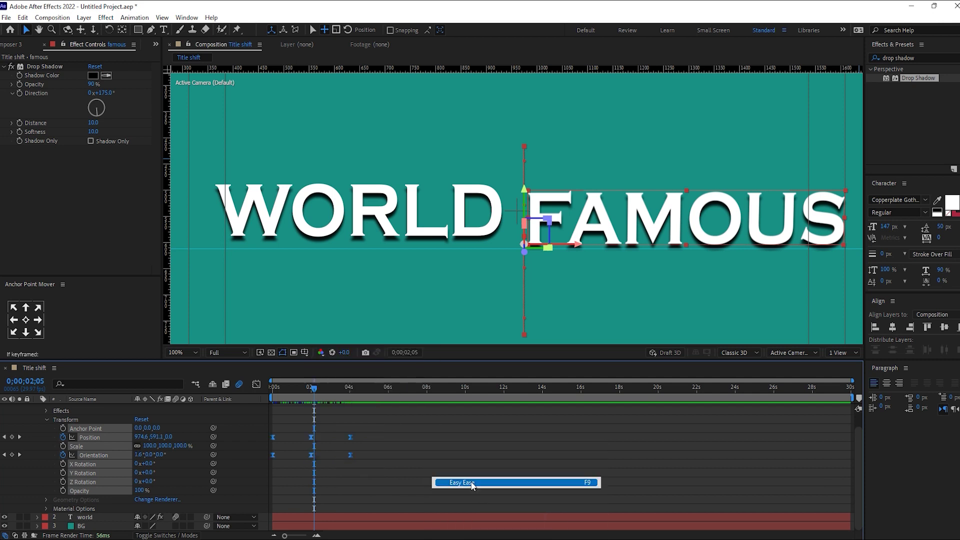
pyautogui.click(257, 384)
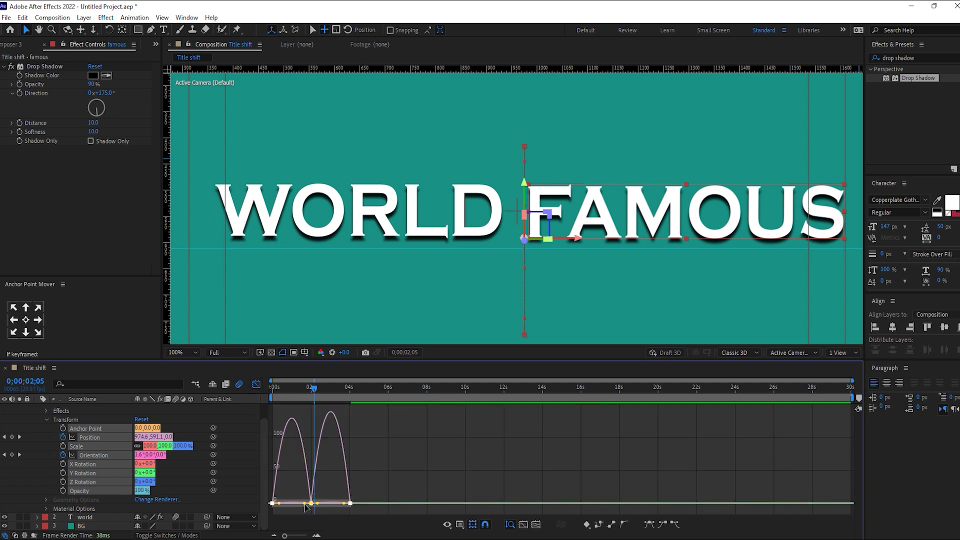
pyautogui.moveTo(300, 503)
pyautogui.mouseDown()
pyautogui.moveTo(279, 508)
pyautogui.moveTo(292, 507)
pyautogui.mouseUp()
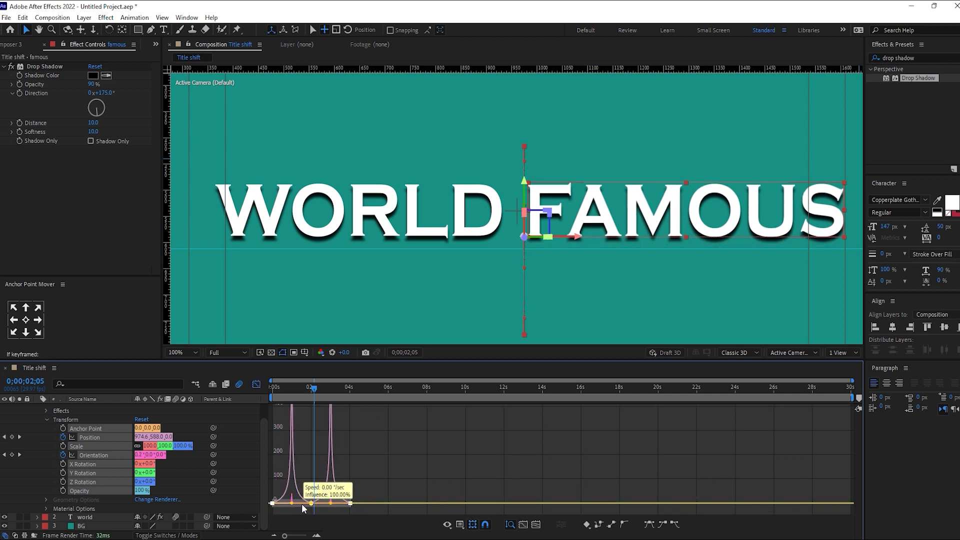
pyautogui.click(256, 385)
pyautogui.press('Home')
pyautogui.press('space')
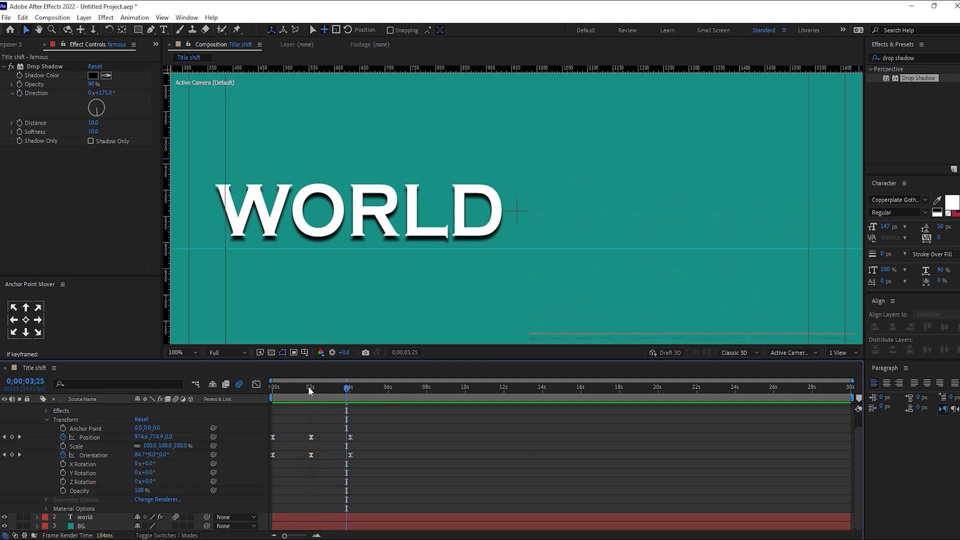
# - Duplicate the FAMOUS layer and retype the copy as BEAUTY
pyautogui.press('space')
pyautogui.click(47, 419)
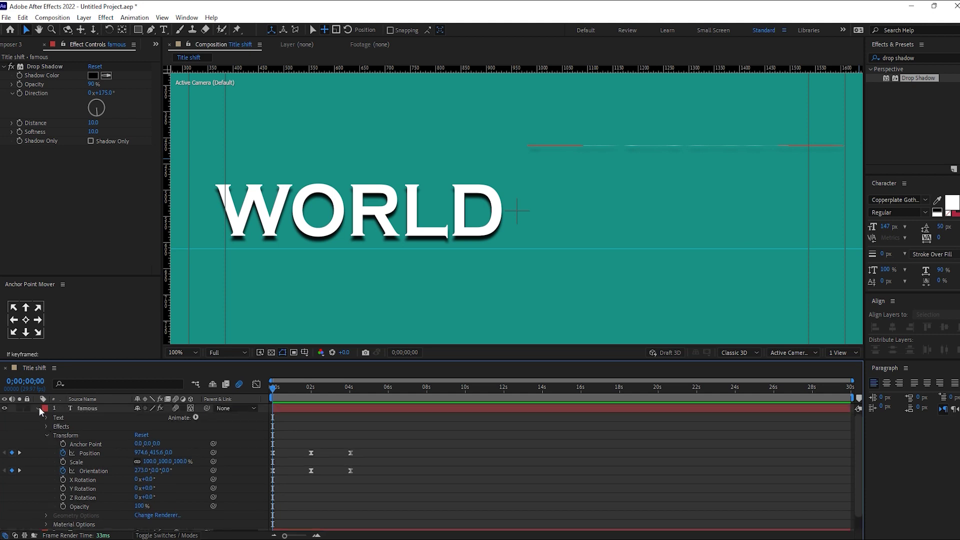
pyautogui.click(310, 391)
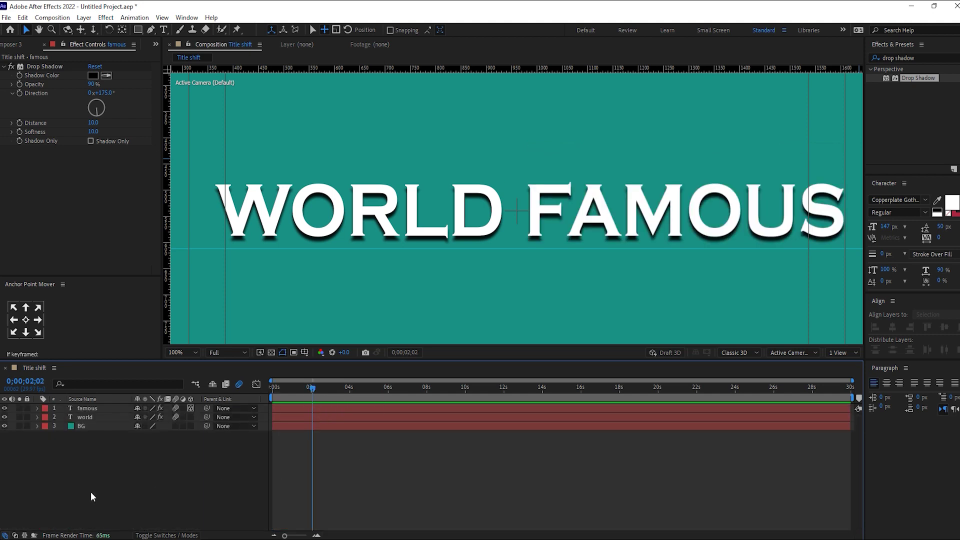
pyautogui.click(95, 408)
pyautogui.hotkey('ctrl', 'd')
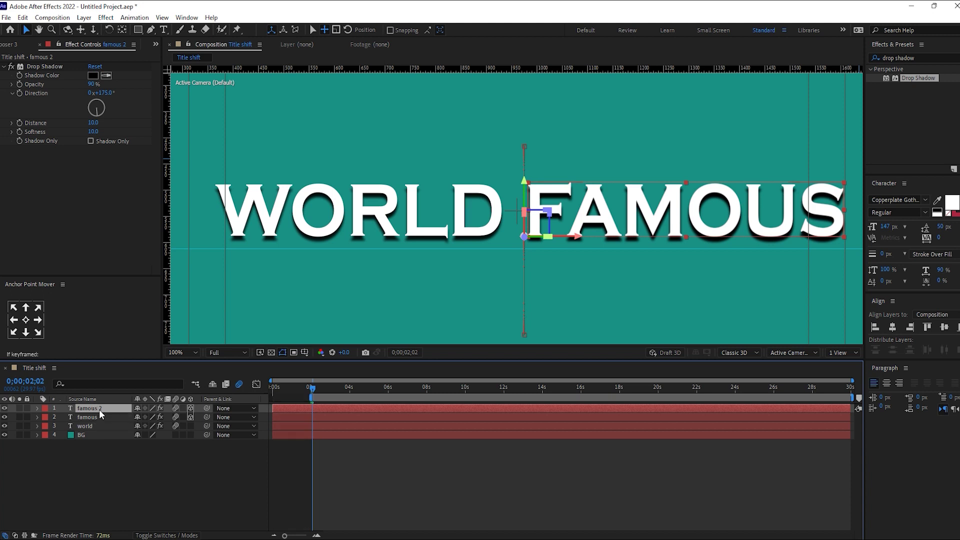
pyautogui.doubleClick(99, 409)
pyautogui.write('be')
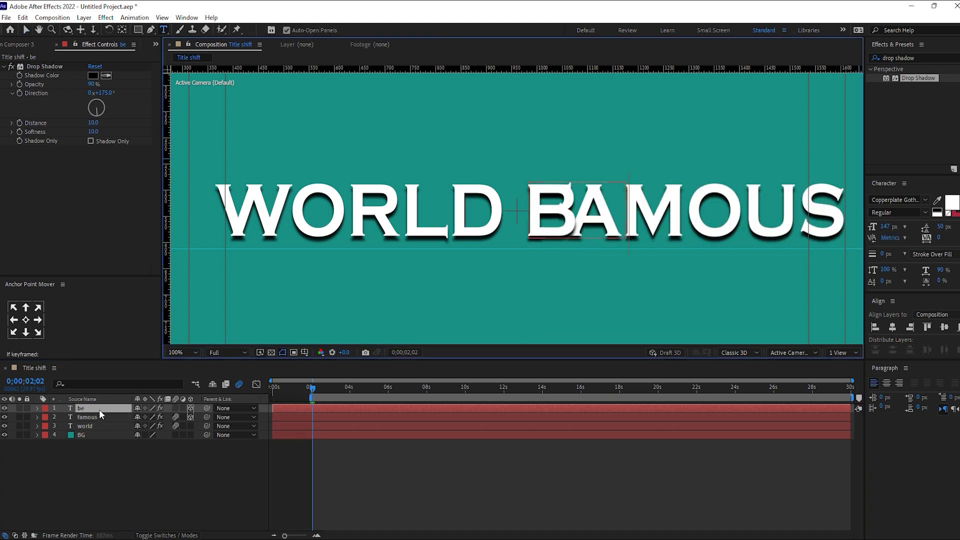
pyautogui.write('auty')
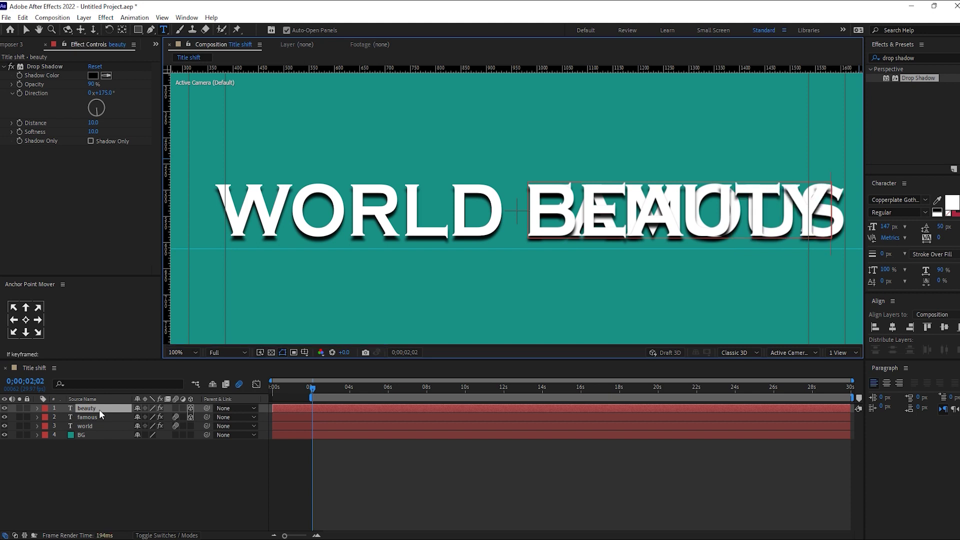
pyautogui.click(98, 450)
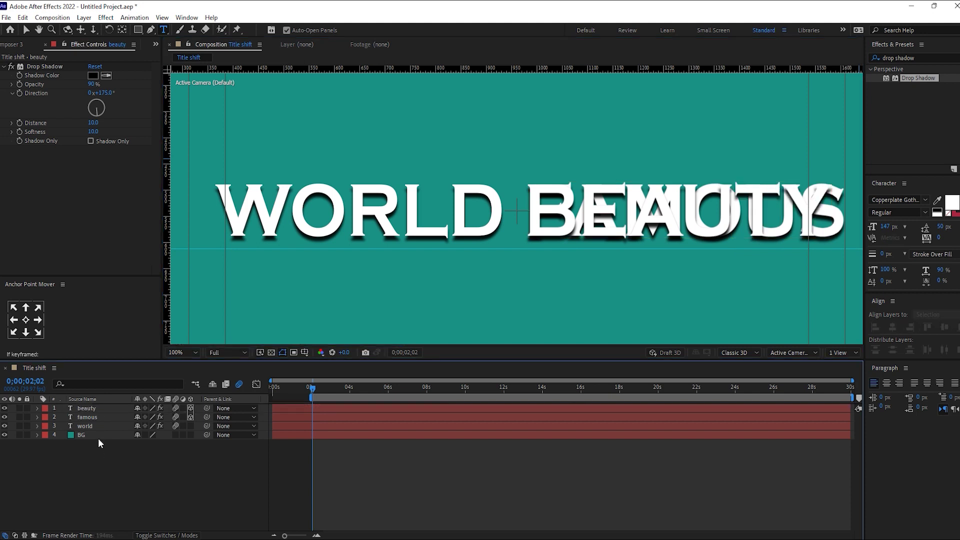
# - Make two further copies reading GENIUS and MAGICIAN
pyautogui.click(97, 406)
pyautogui.hotkey('ctrl', 'd')
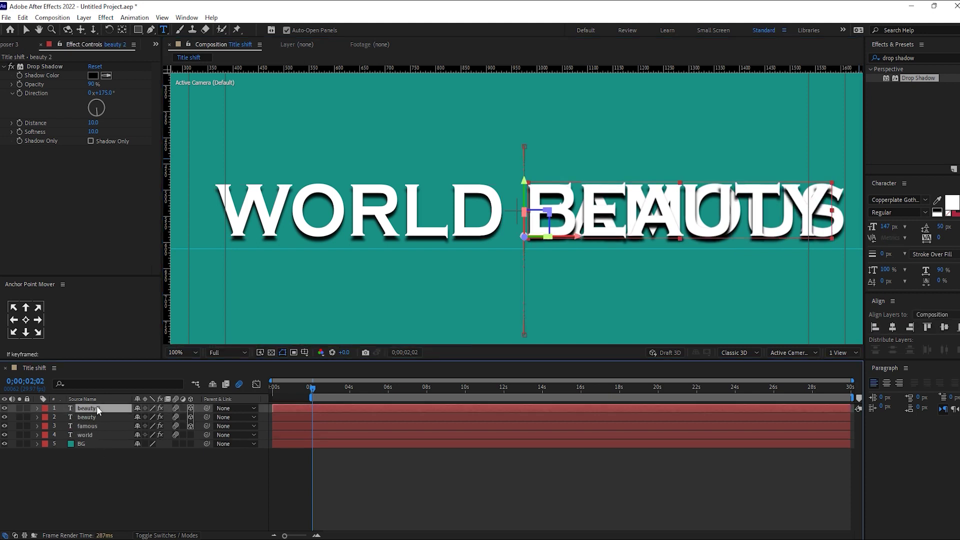
pyautogui.doubleClick(97, 408)
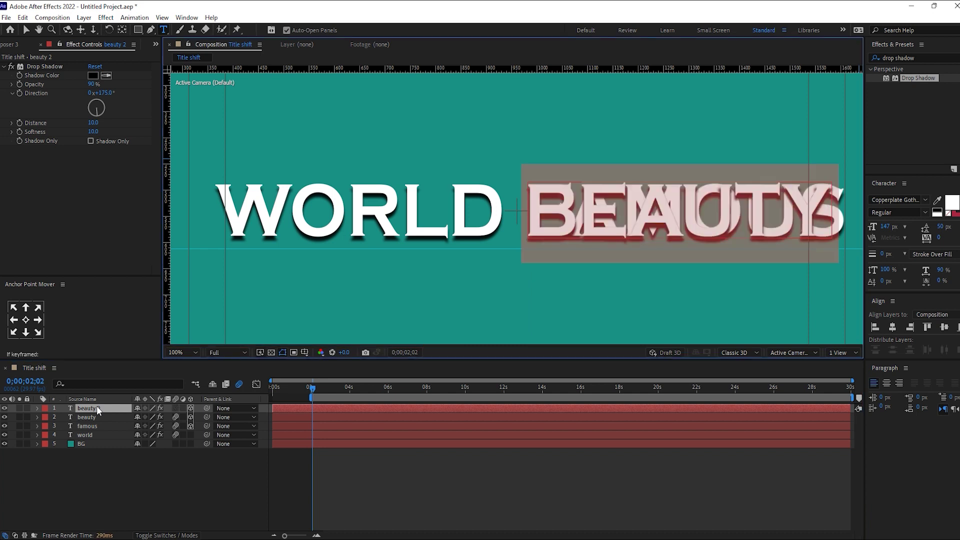
pyautogui.write('geni')
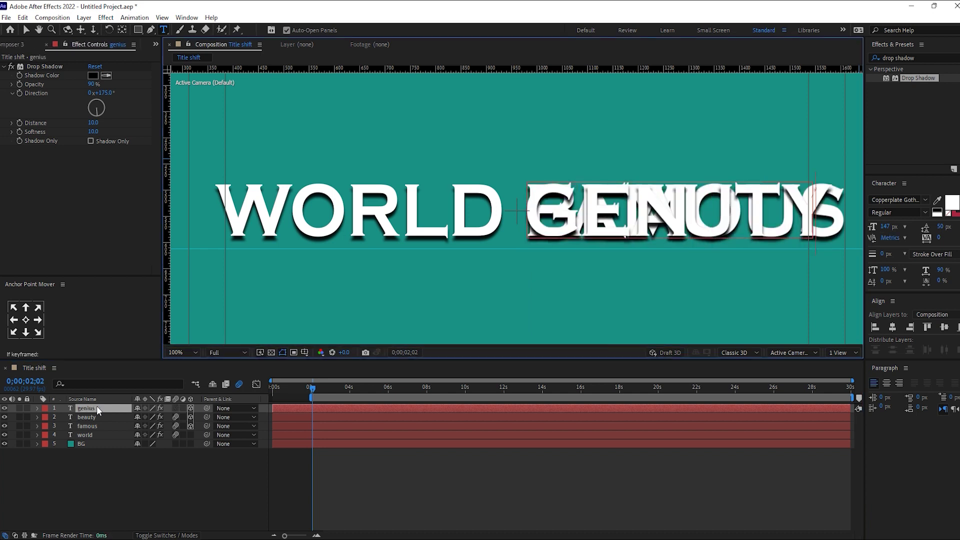
pyautogui.write('us')
pyautogui.click(83, 408)
pyautogui.hotkey('ctrl', 'd')
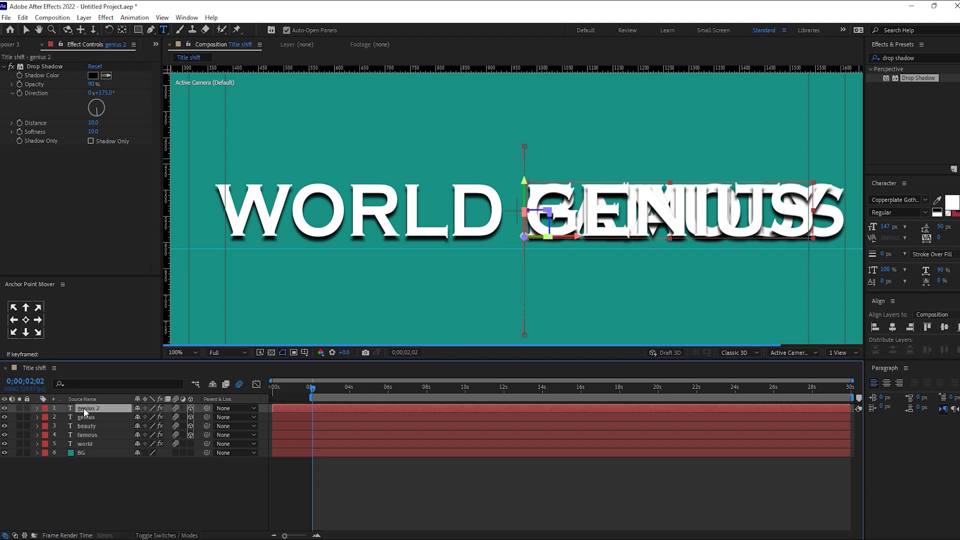
pyautogui.write('magician')
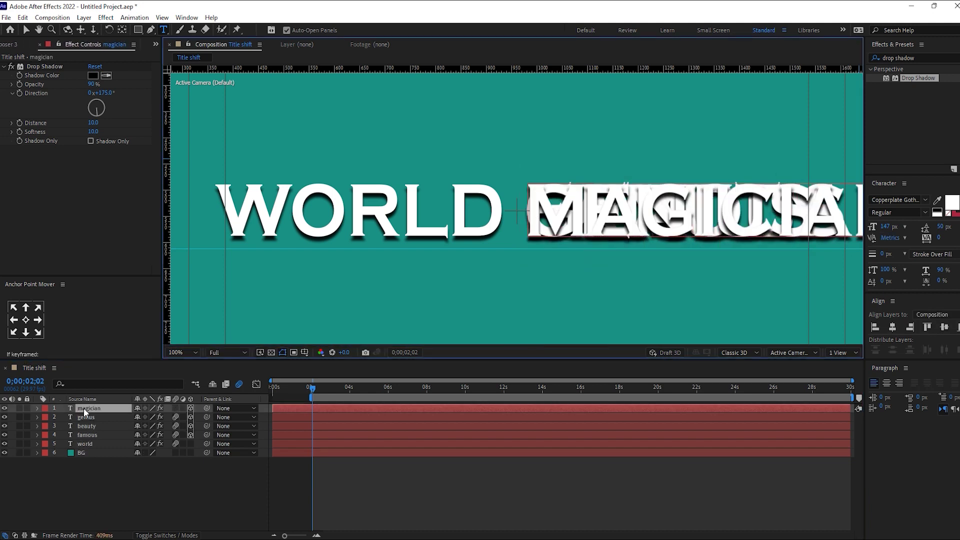
pyautogui.click(136, 527)
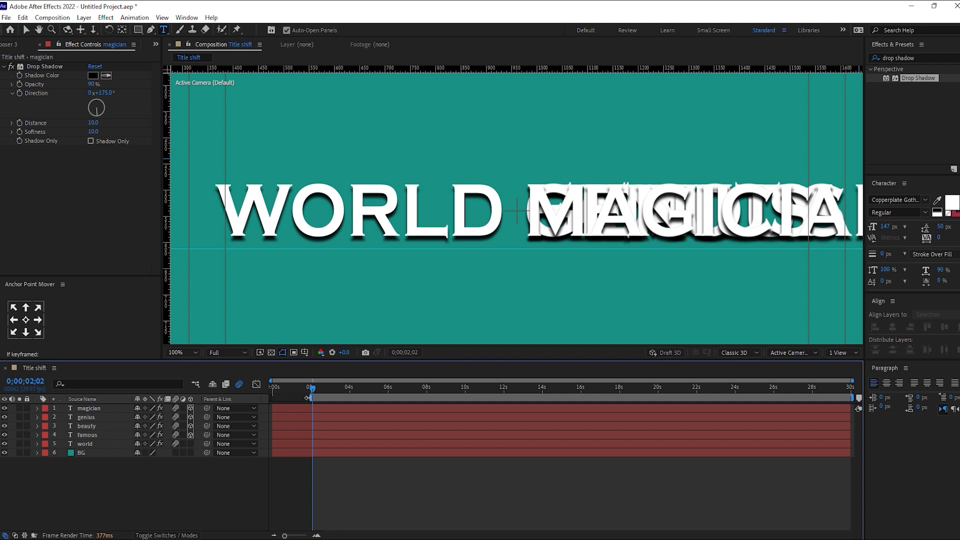
pyautogui.moveTo(351, 398); pyautogui.dragTo(293, 398)
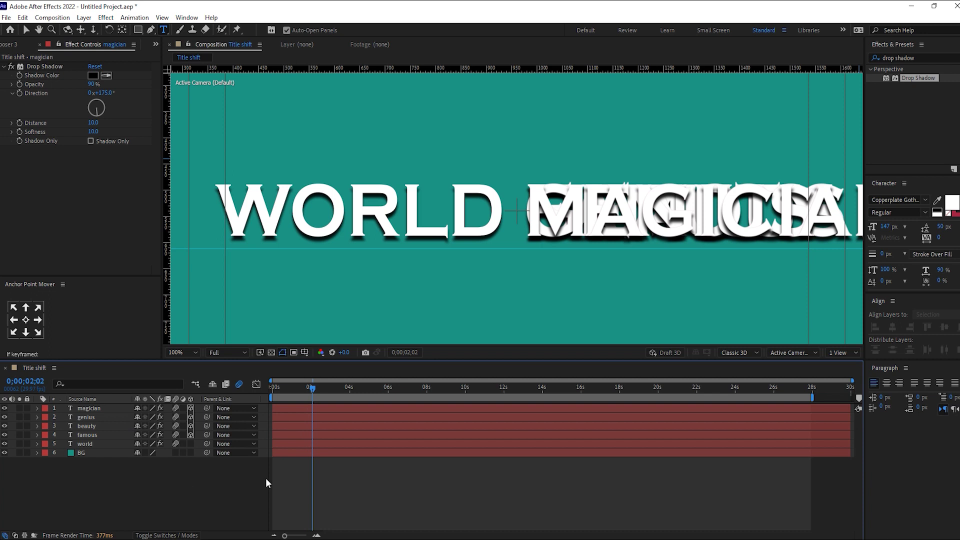
# - Move FAMOUS to start at 2 seconds and reveal all word layers' keyframes
pyautogui.click(299, 433)
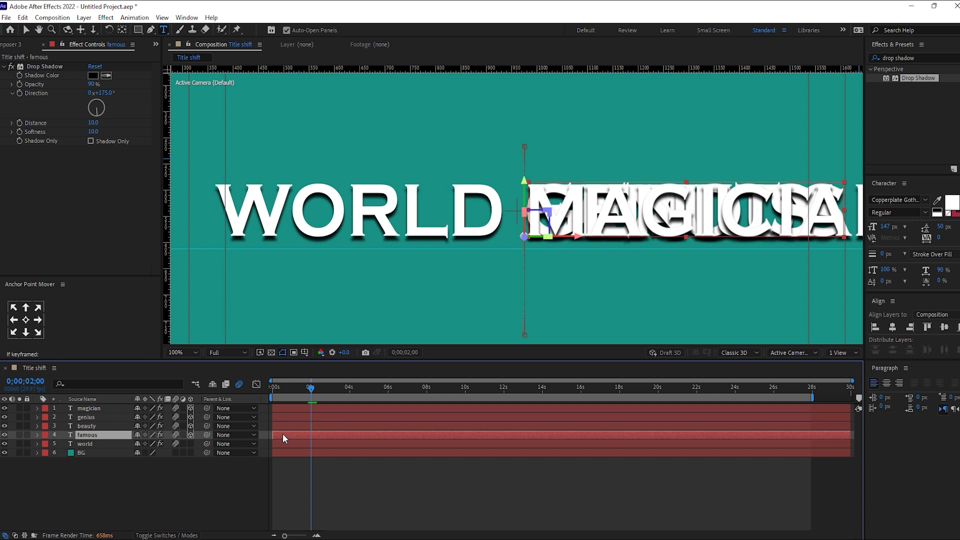
pyautogui.moveTo(283, 434); pyautogui.dragTo(322, 437)
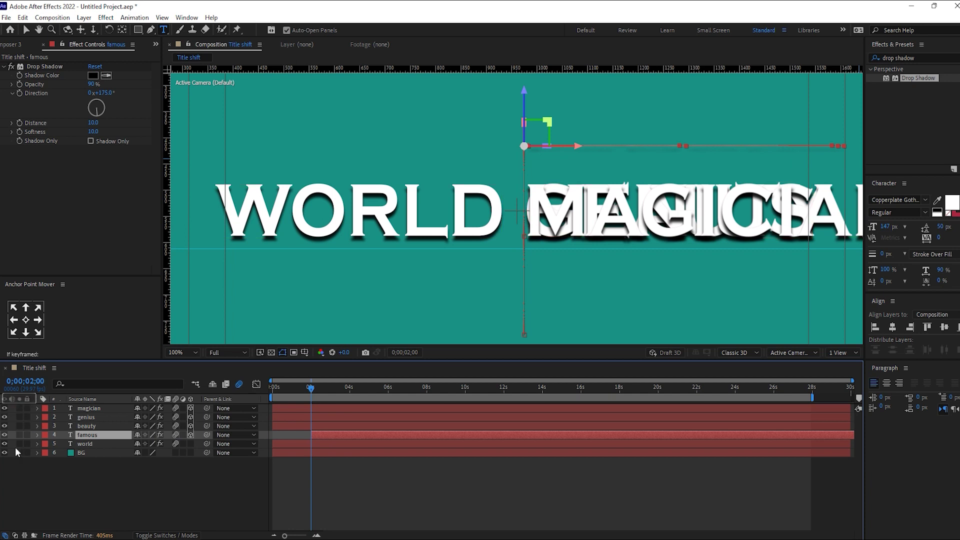
pyautogui.moveTo(11, 404); pyautogui.dragTo(28, 448)
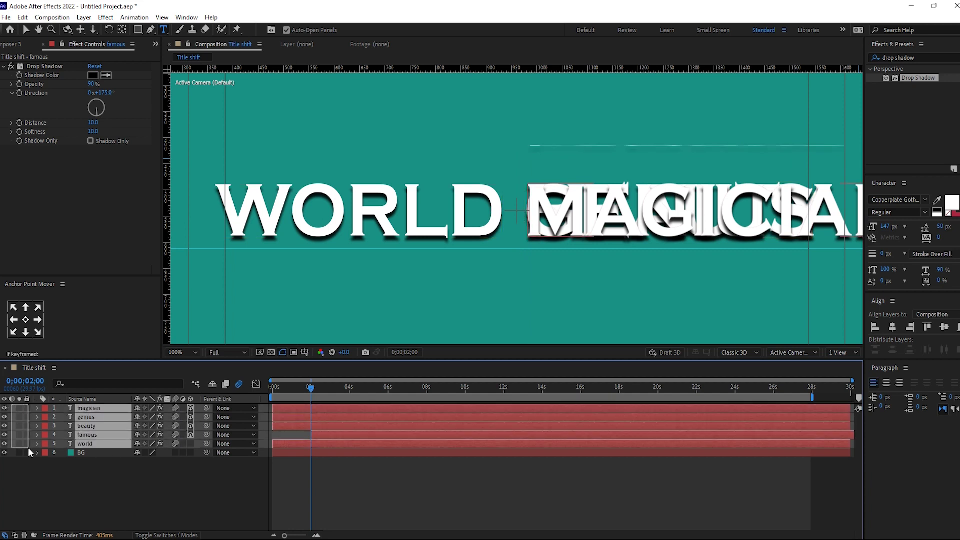
pyautogui.press('u')
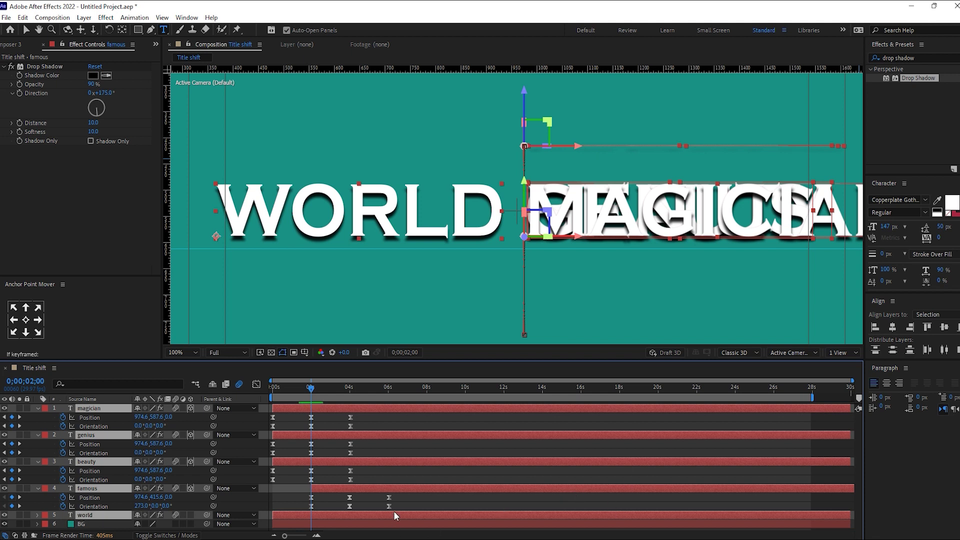
pyautogui.click(288, 387)
pyautogui.click(313, 393)
pyautogui.moveTo(316, 392); pyautogui.dragTo(312, 392)
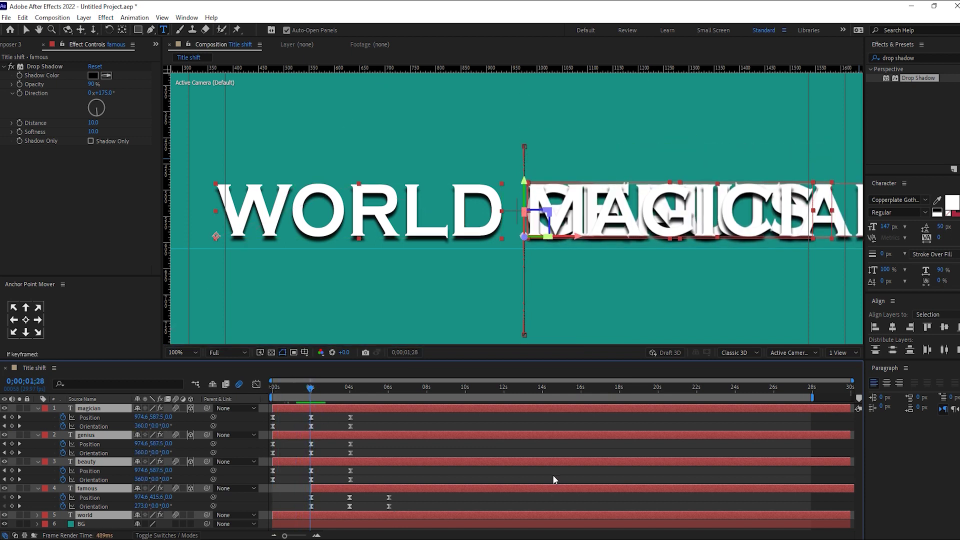
pyautogui.click(446, 478)
# - Stagger BEAUTY, GENIUS and MAGICIAN progressively later, each after the previous word
pyautogui.moveTo(323, 463); pyautogui.dragTo(407, 460)
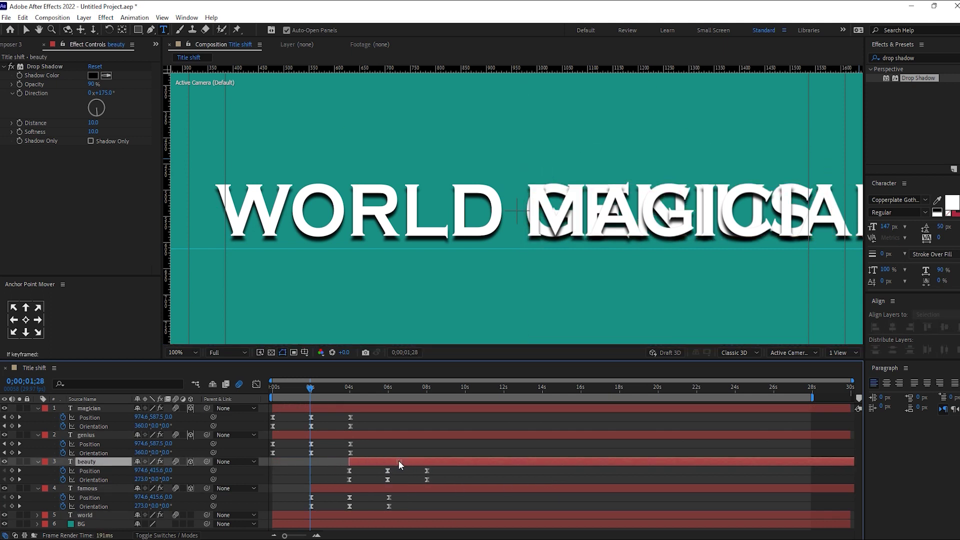
pyautogui.moveTo(353, 438); pyautogui.dragTo(467, 443)
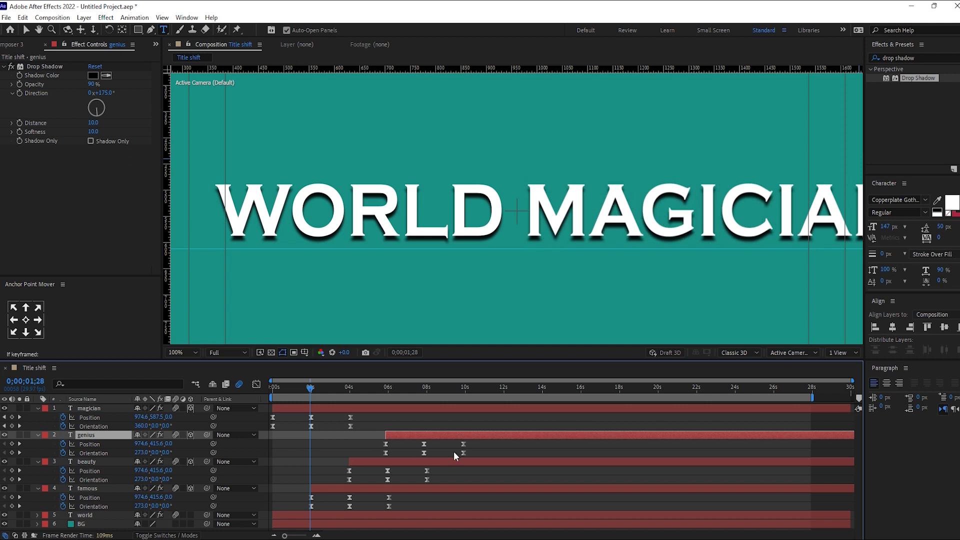
pyautogui.moveTo(416, 461); pyautogui.dragTo(401, 434)
pyautogui.moveTo(338, 408); pyautogui.dragTo(497, 412)
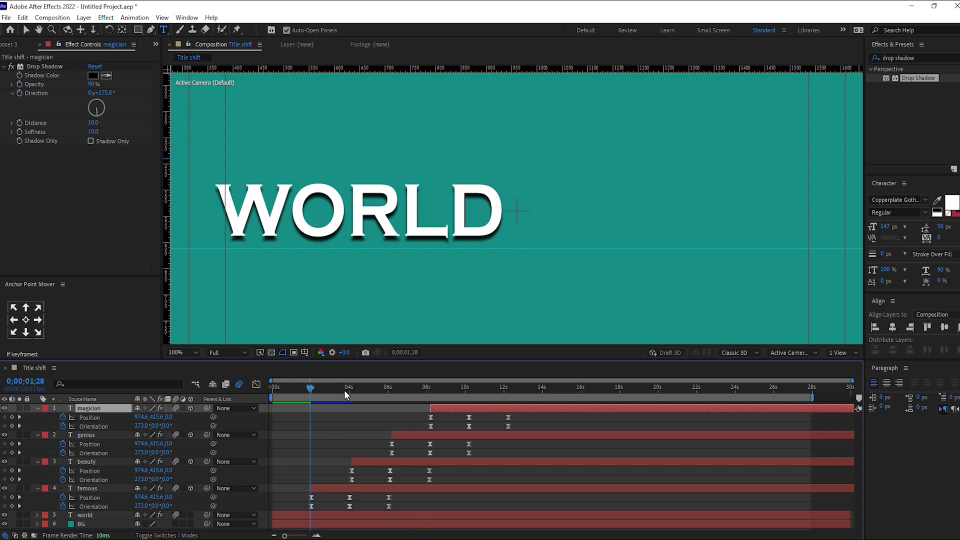
pyautogui.press('Home')
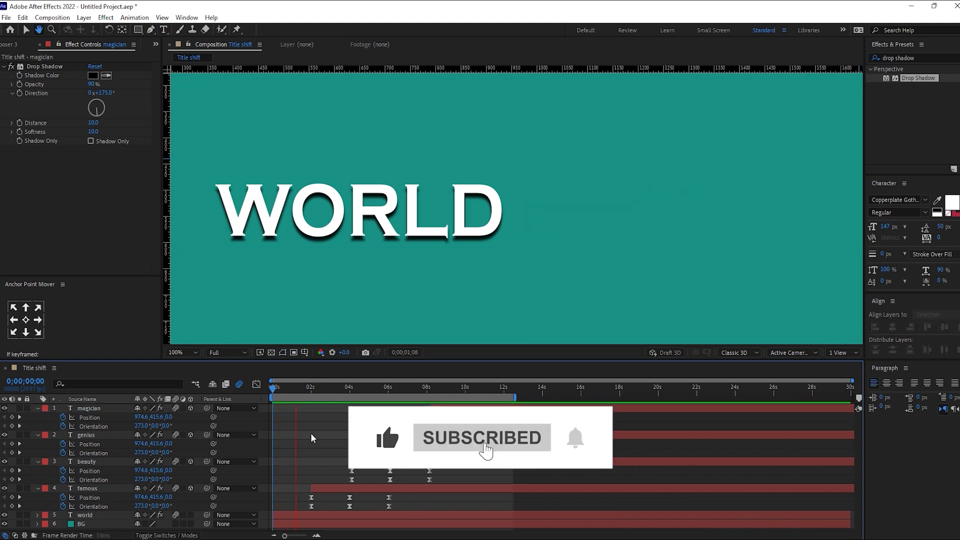
# - Fit the composition in the viewer, preview the word flips, and return to WORLD FAMOUS near 4s
pyautogui.click(322, 390)
pyautogui.click(180, 353)
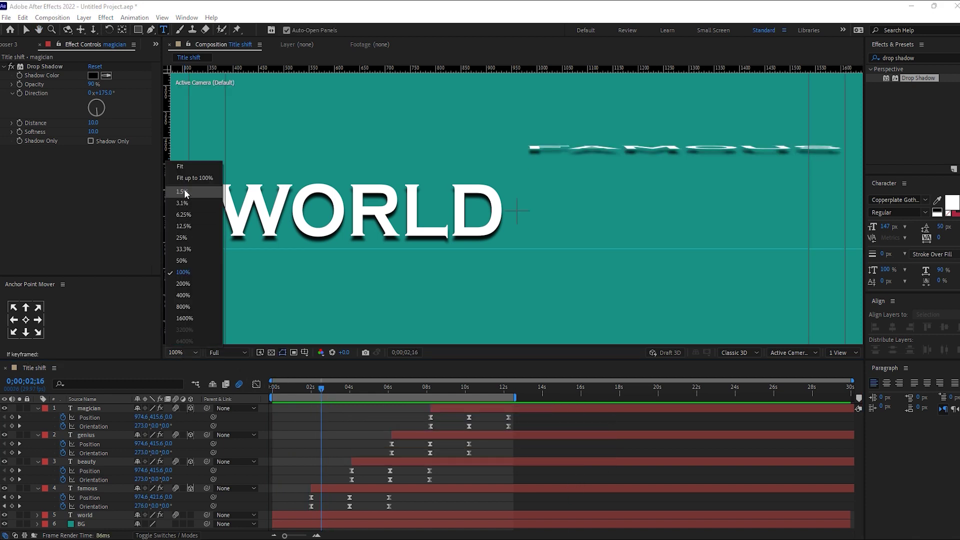
pyautogui.click(185, 167)
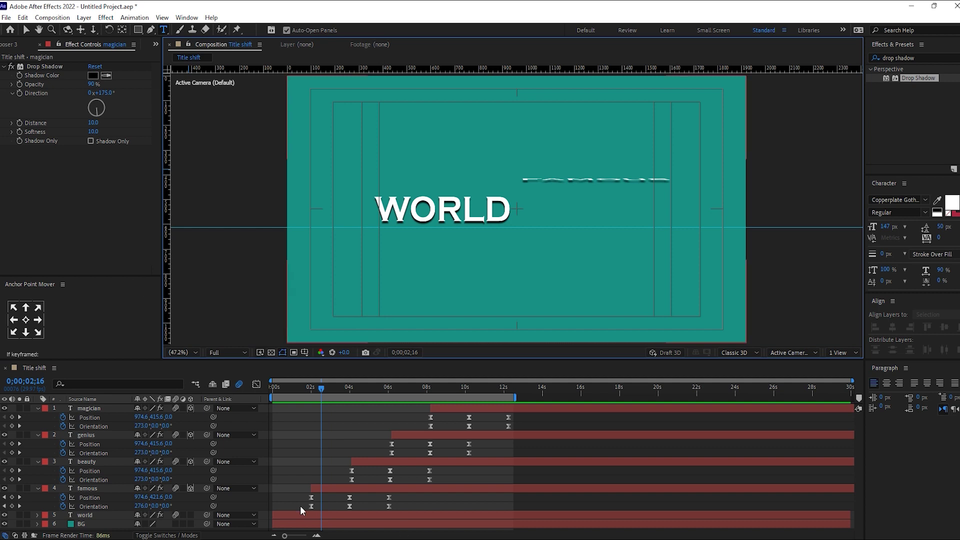
pyautogui.press('space')
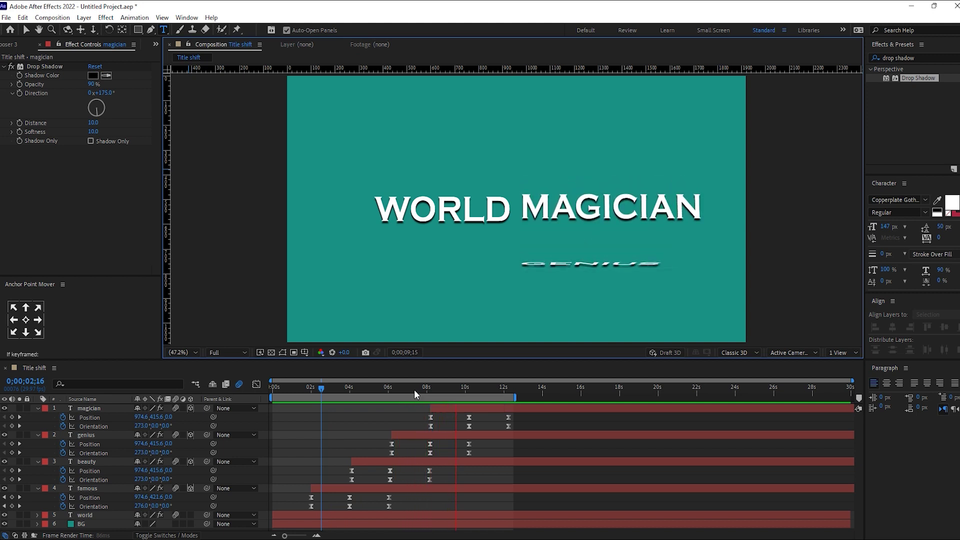
pyautogui.press('space')
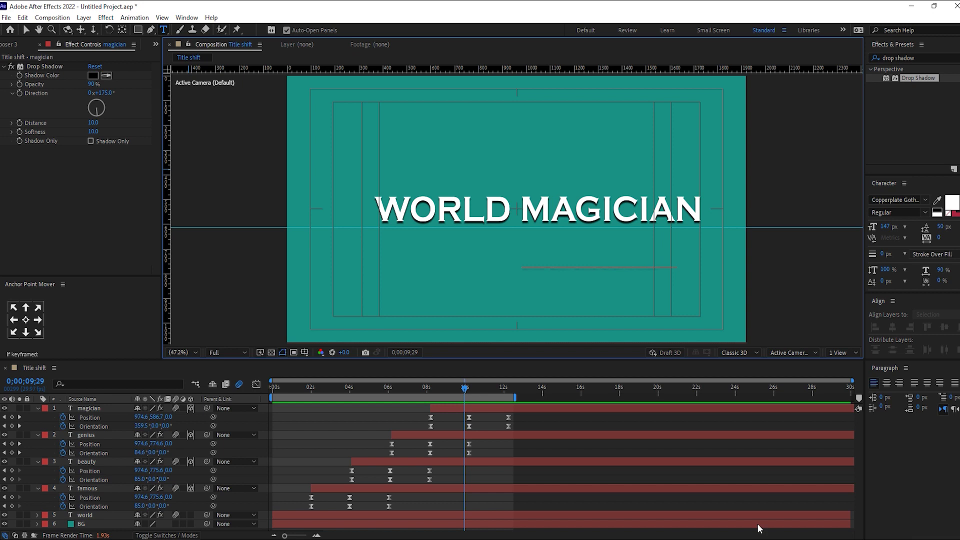
pyautogui.moveTo(319, 388)
pyautogui.mouseDown()
pyautogui.moveTo(298, 391)
pyautogui.moveTo(354, 397)
pyautogui.mouseUp()
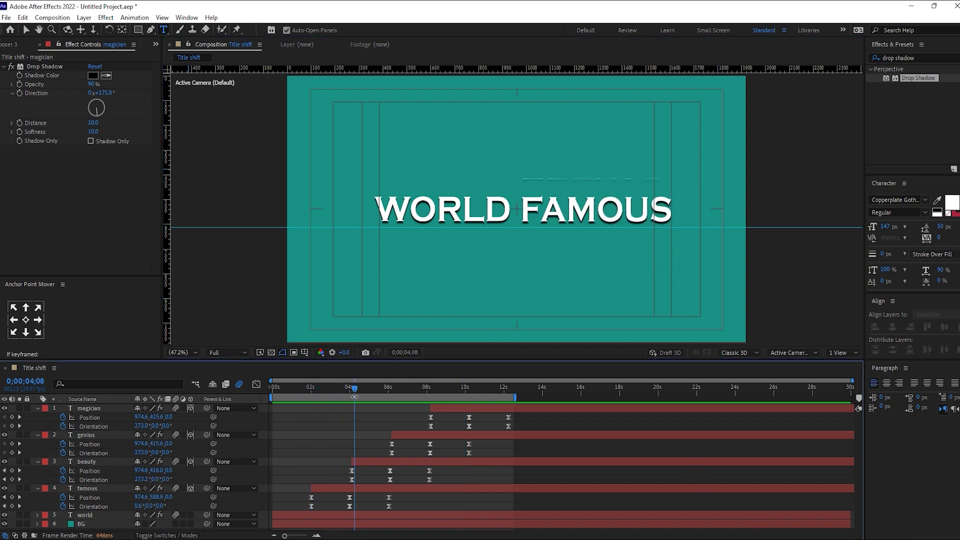
# - Colour the FAMOUS text bright pink
pyautogui.click(349, 490)
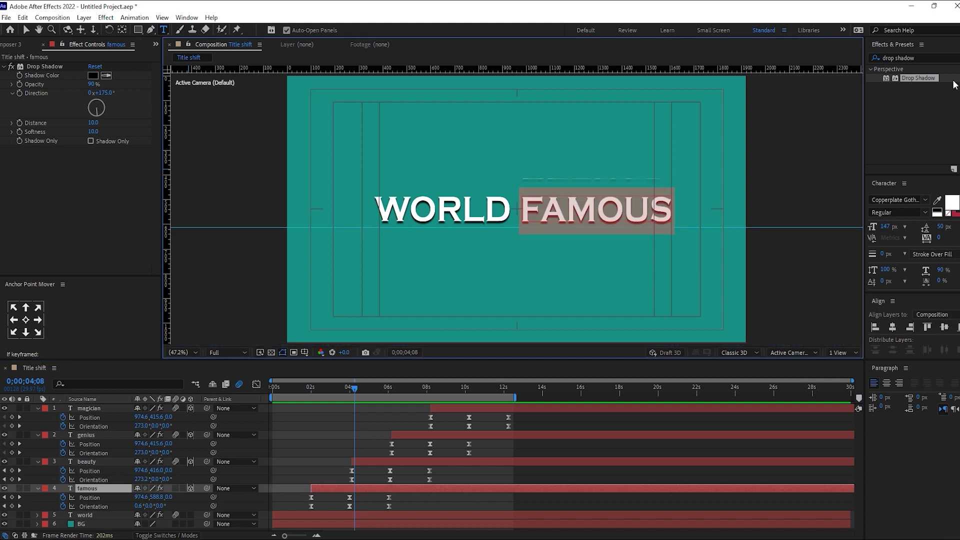
pyautogui.click(954, 201)
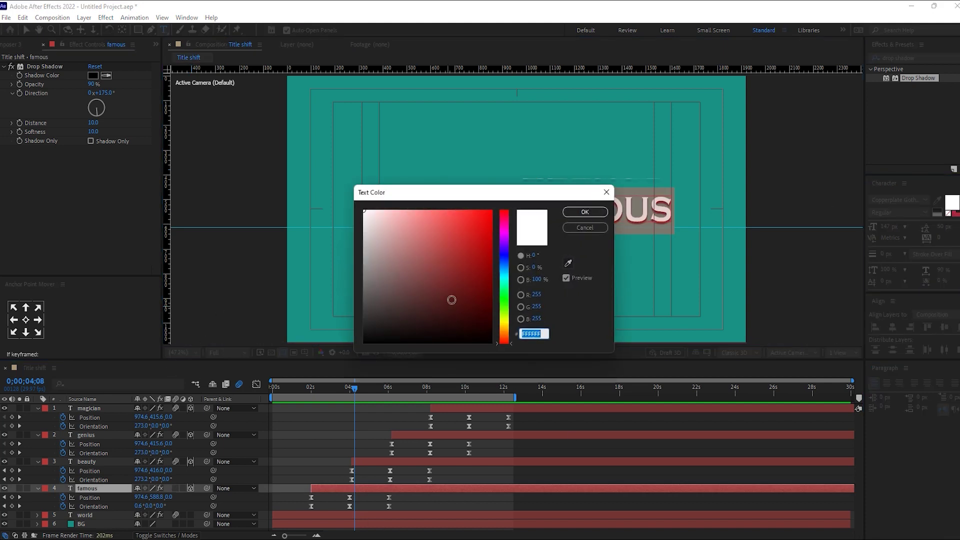
pyautogui.moveTo(506, 219); pyautogui.dragTo(506, 233)
pyautogui.click(475, 222)
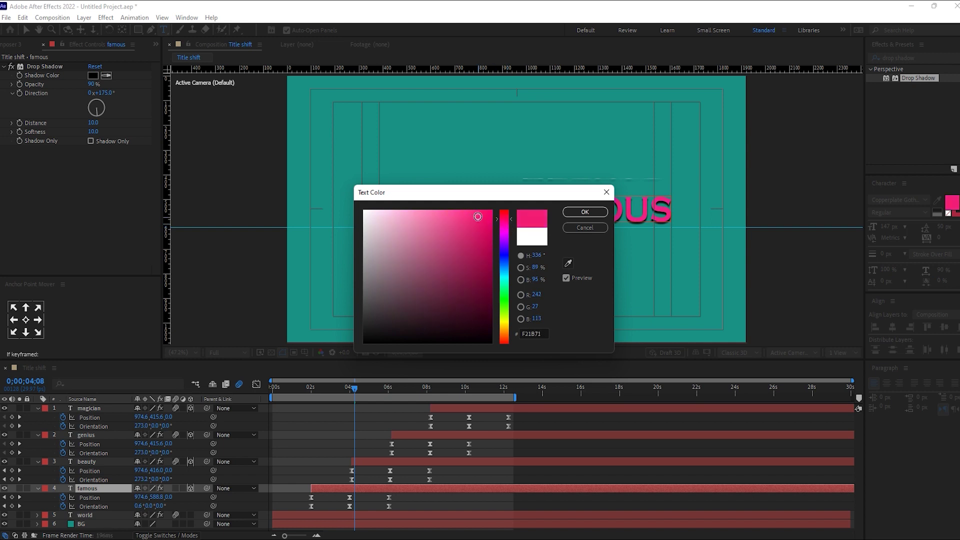
pyautogui.click(584, 212)
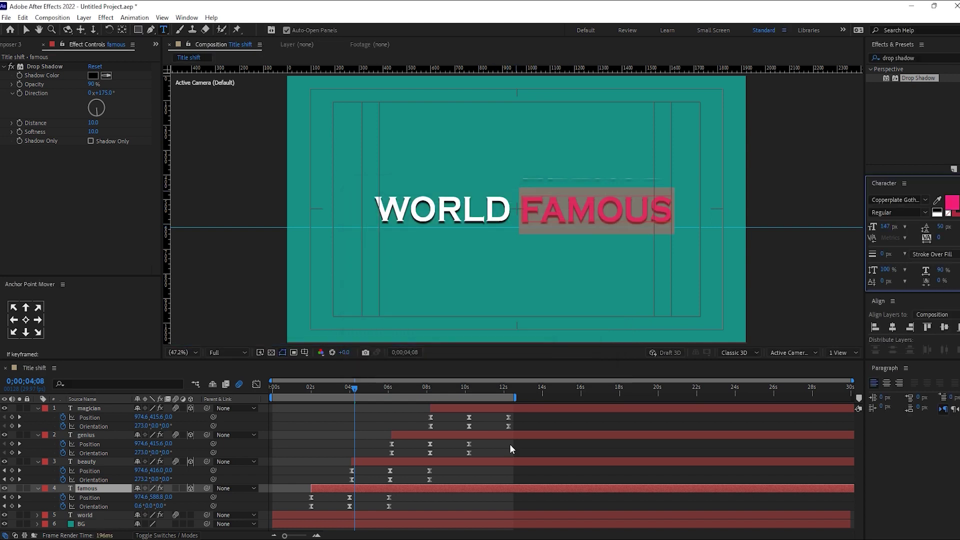
# - Colour the BEAUTY text orange
pyautogui.moveTo(356, 390); pyautogui.dragTo(380, 390)
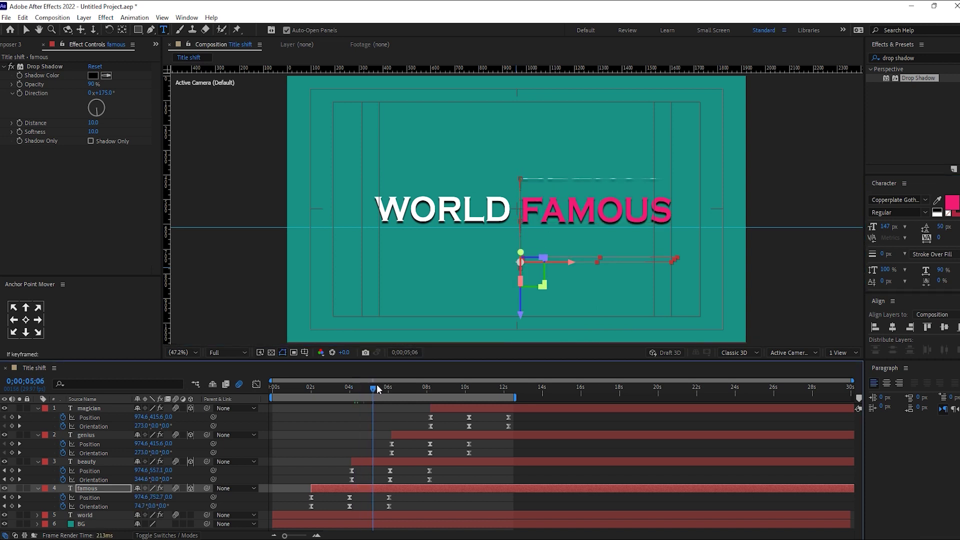
pyautogui.click(415, 461)
pyautogui.doubleClick(419, 461)
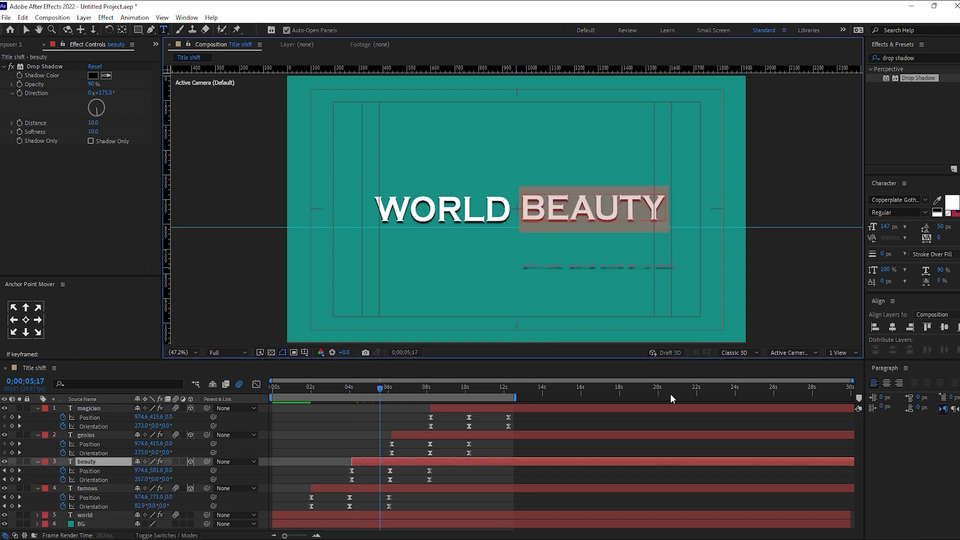
pyautogui.click(951, 202)
pyautogui.click(506, 330)
pyautogui.click(493, 220)
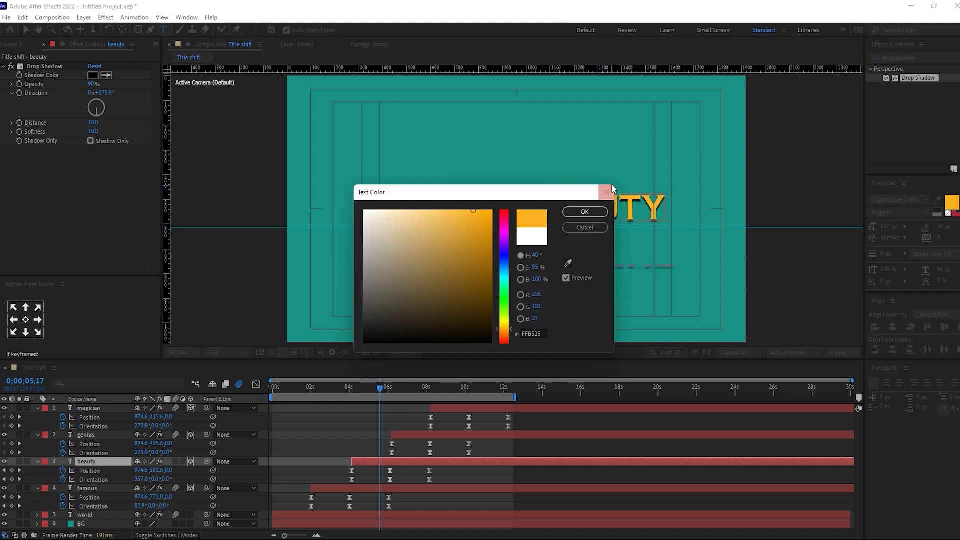
pyautogui.click(583, 212)
pyautogui.click(393, 389)
# - Give the GENIUS text a new blue hue
pyautogui.moveTo(394, 389); pyautogui.dragTo(419, 389)
pyautogui.doubleClick(419, 435)
pyautogui.click(952, 202)
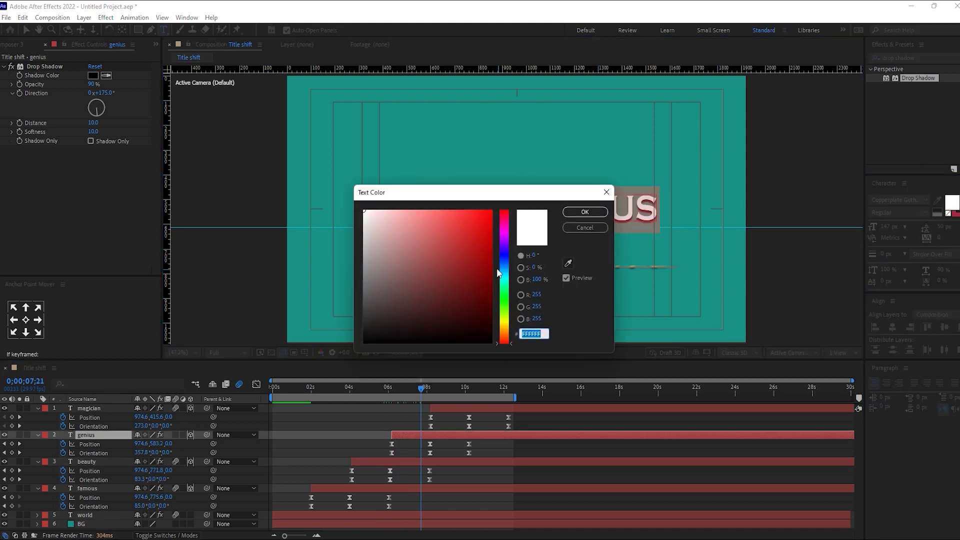
pyautogui.click(504, 262)
pyautogui.click(481, 215)
pyautogui.click(585, 212)
# - Colour the MAGICIAN text purple
pyautogui.moveTo(421, 389); pyautogui.dragTo(467, 390)
pyautogui.doubleClick(89, 408)
pyautogui.click(952, 203)
pyautogui.click(505, 238)
pyautogui.click(467, 246)
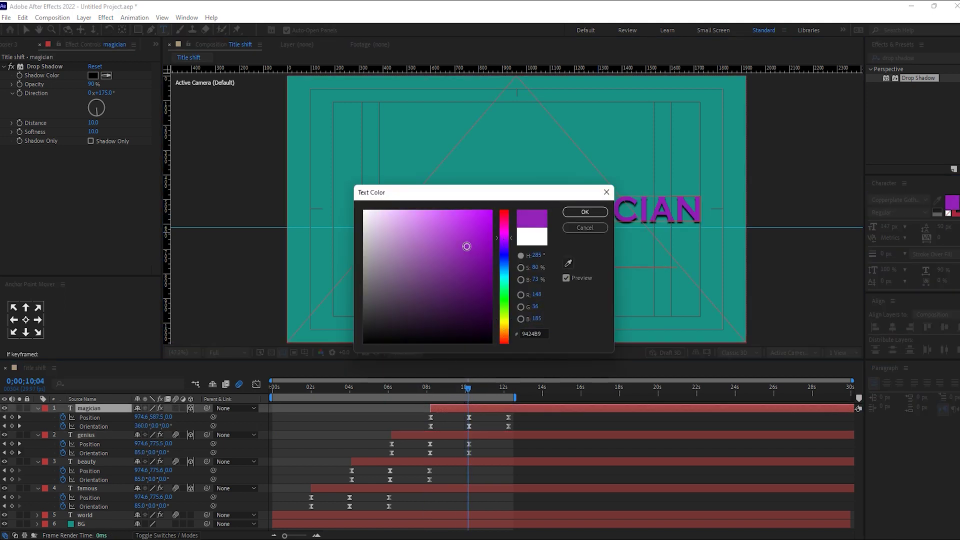
pyautogui.click(583, 212)
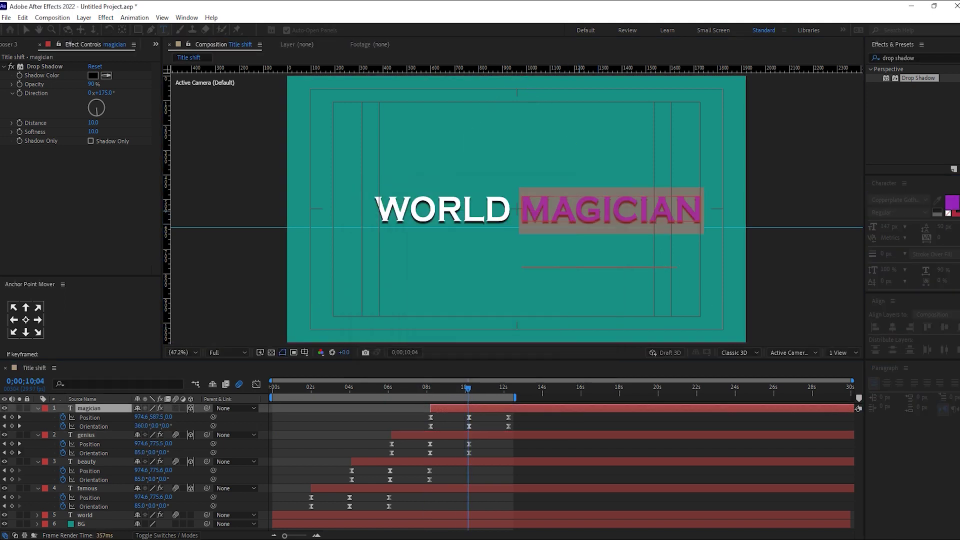
# - Preview the animation from the start in an enlarged viewer
pyautogui.moveTo(397, 383); pyautogui.dragTo(161, 391)
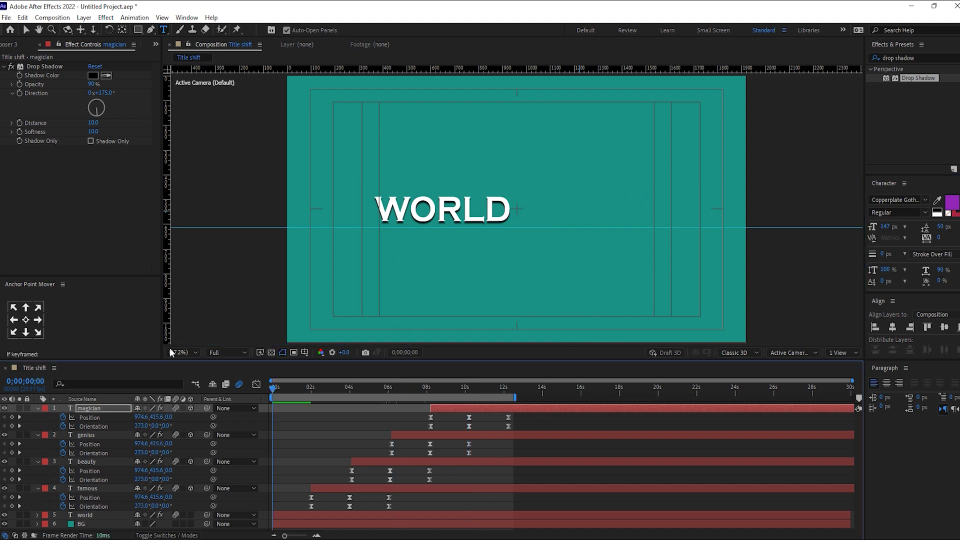
pyautogui.press('v')
pyautogui.press('`')
pyautogui.press('space')
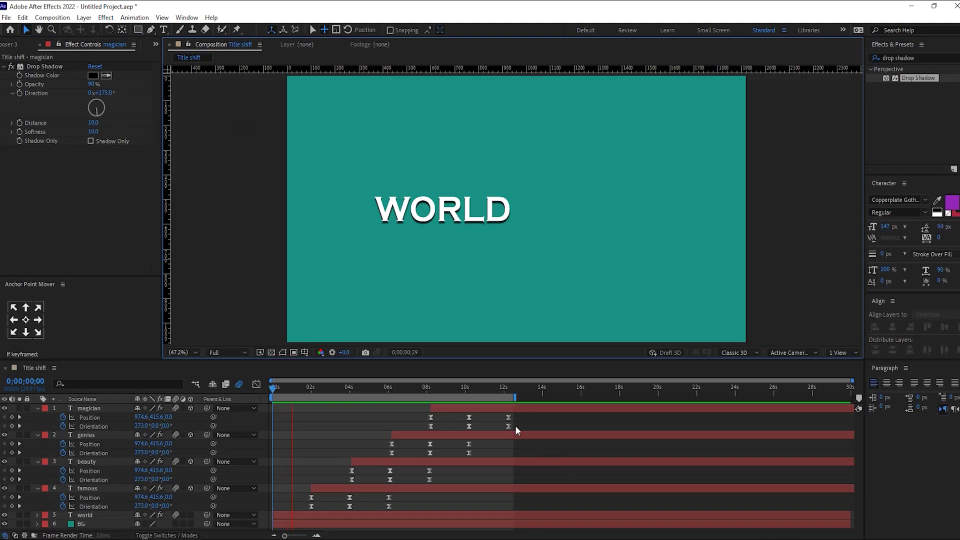
# - Delete MAGICIAN's final flip-out keyframes and end the work area near 10 seconds
pyautogui.moveTo(465, 388)
pyautogui.mouseDown()
pyautogui.moveTo(509, 392)
pyautogui.moveTo(467, 394)
pyautogui.mouseUp()
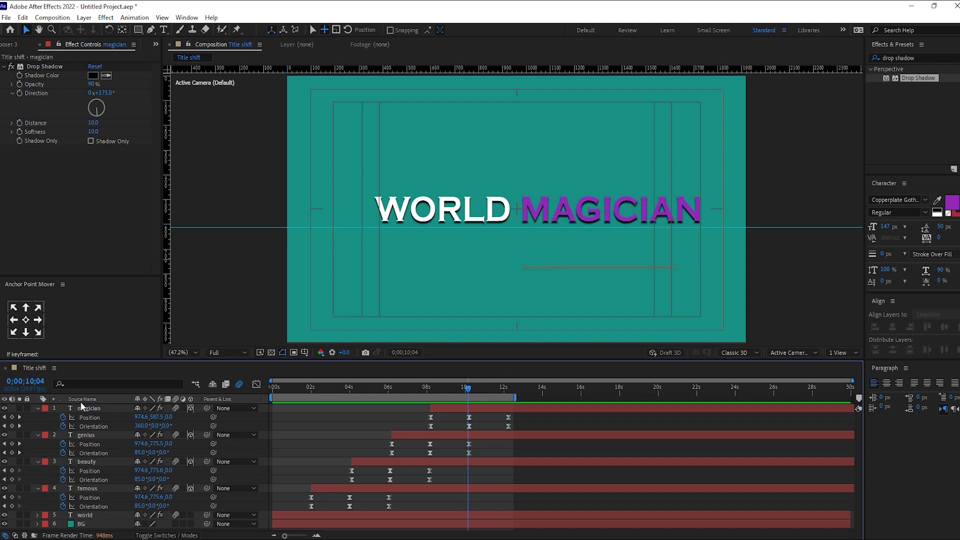
pyautogui.click(20, 418)
pyautogui.moveTo(530, 417); pyautogui.dragTo(507, 431)
pyautogui.press('Delete')
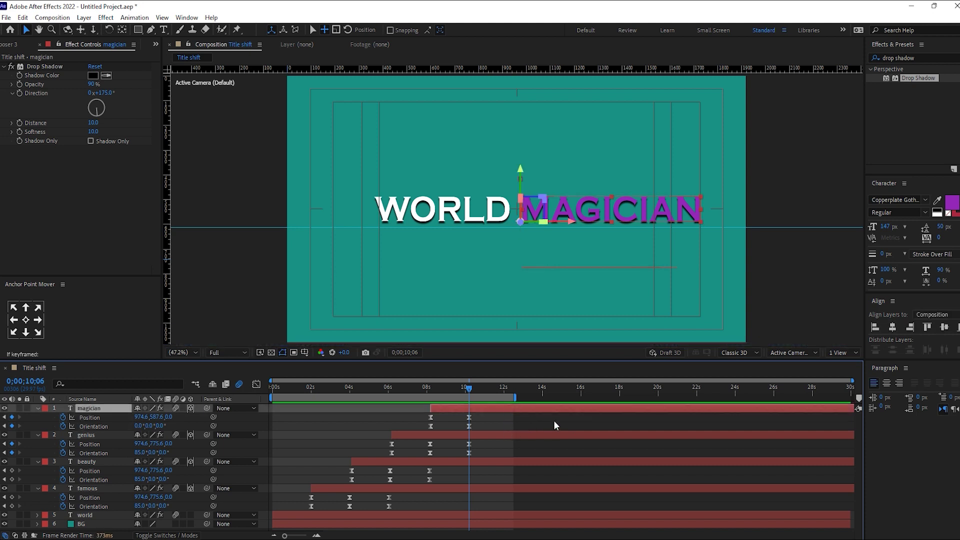
pyautogui.click(554, 421)
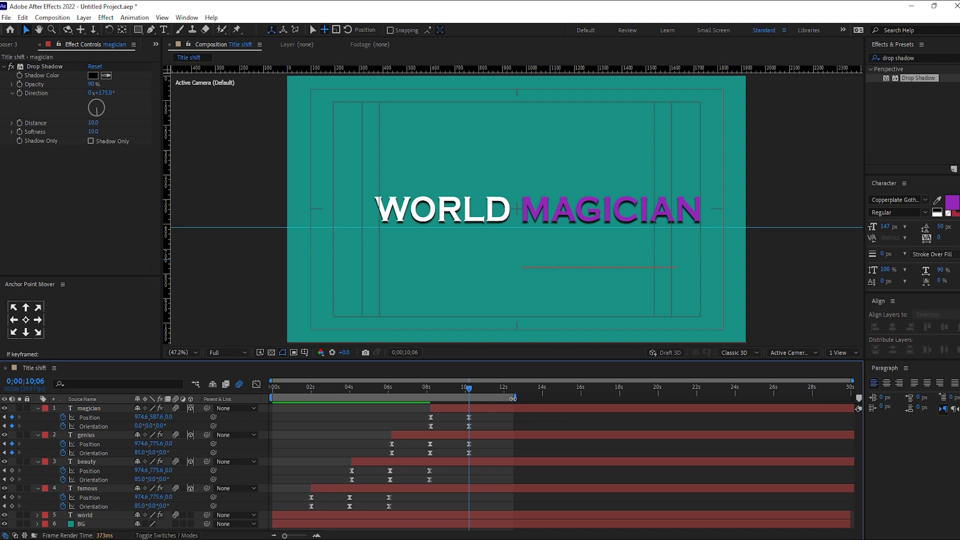
pyautogui.moveTo(516, 397); pyautogui.dragTo(473, 397)
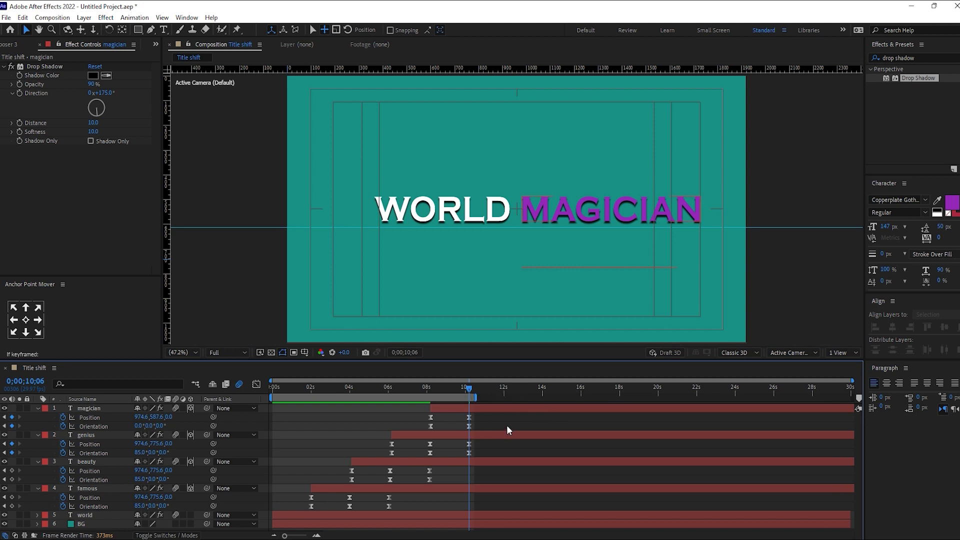
pyautogui.hotkey('ctrl', 'Down')
# - Collapse and select the five word layers, pre-compose them as 'Title', and rewind
pyautogui.click(38, 408)
pyautogui.click(38, 417)
pyautogui.click(38, 435)
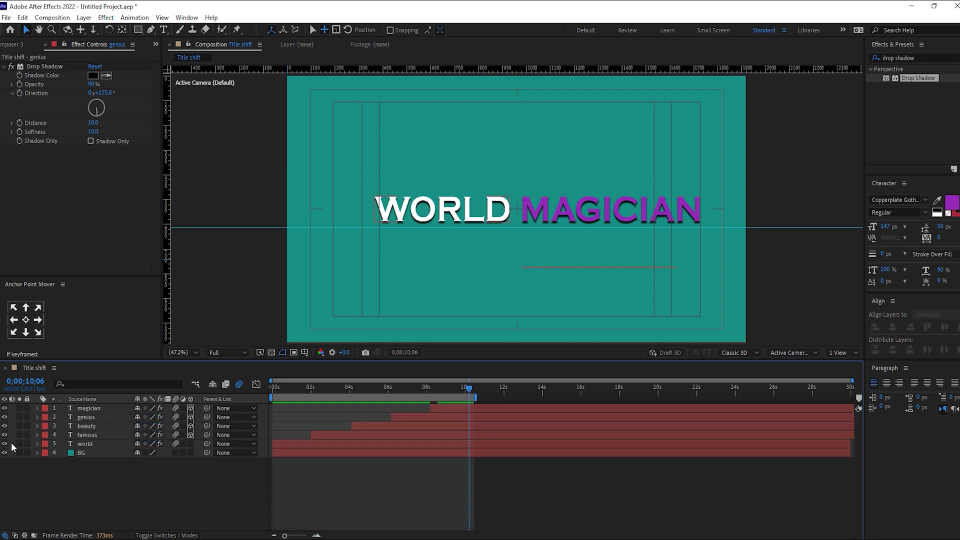
pyautogui.moveTo(13, 448); pyautogui.dragTo(77, 411)
pyautogui.rightClick(86, 409)
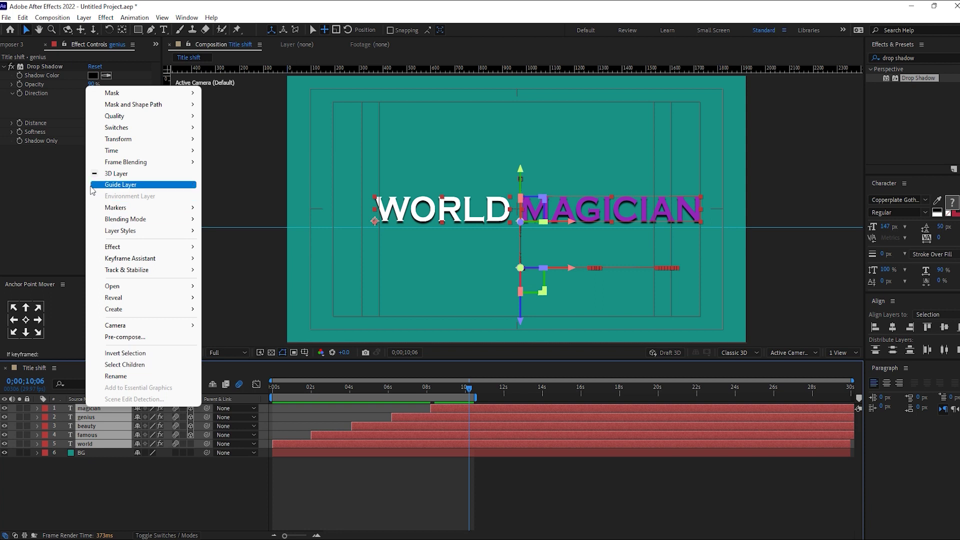
pyautogui.click(117, 338)
pyautogui.write('Title')
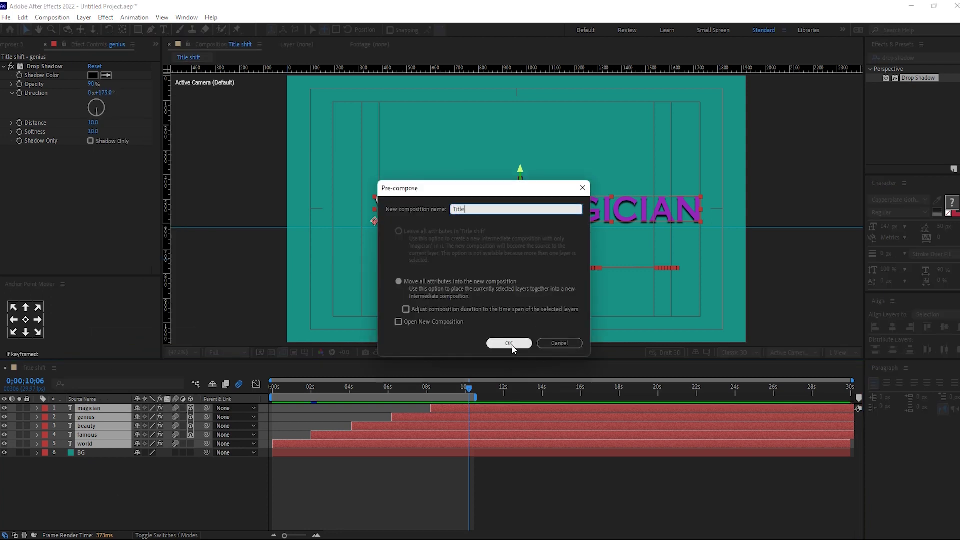
pyautogui.click(510, 344)
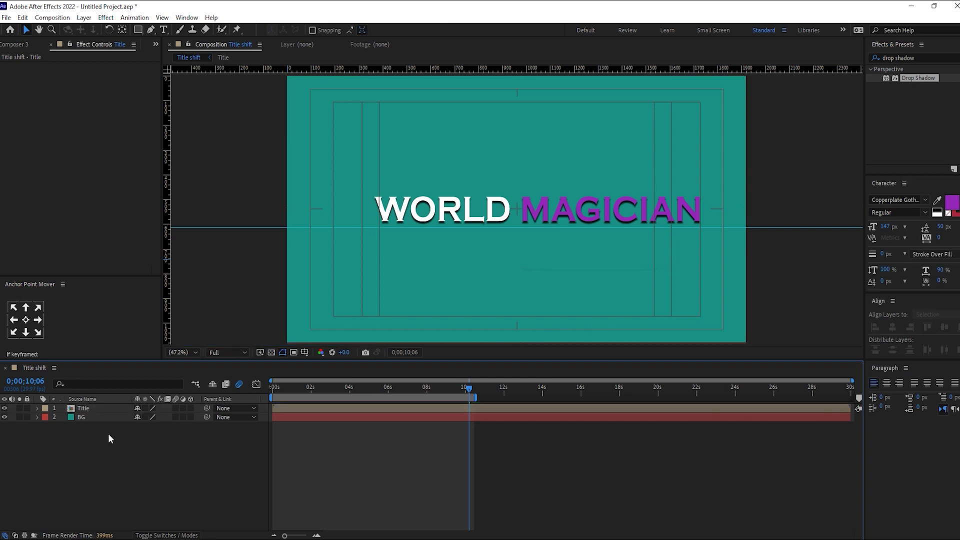
pyautogui.click(311, 391)
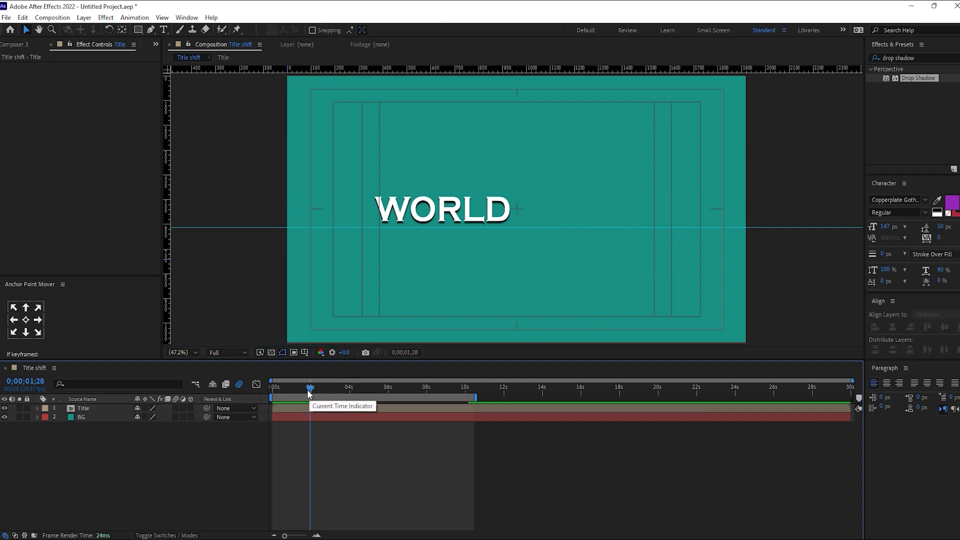
pyautogui.moveTo(310, 391); pyautogui.dragTo(257, 391)
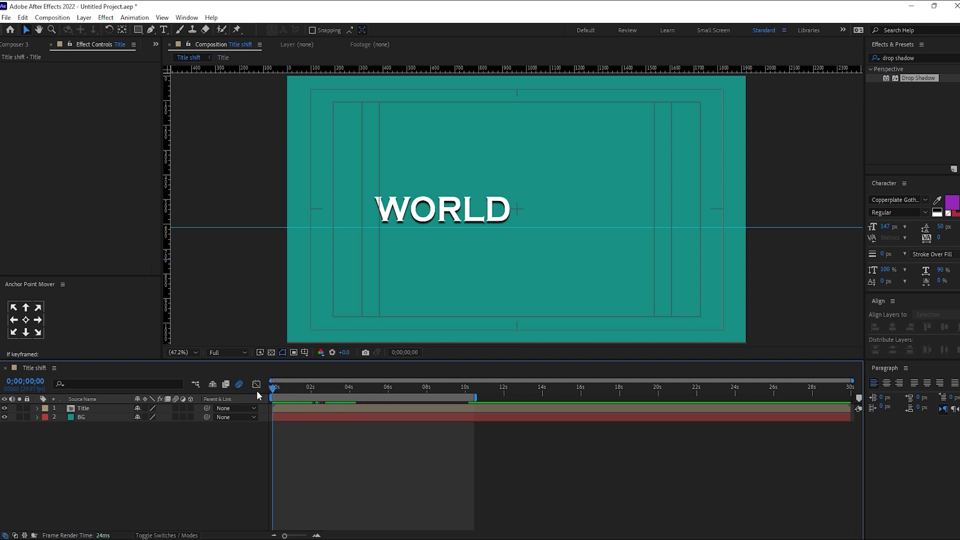
# - Inside the Title precomp, make the famous layer start at 0 seconds
pyautogui.doubleClick(83, 408)
pyautogui.moveTo(334, 437); pyautogui.dragTo(281, 435)
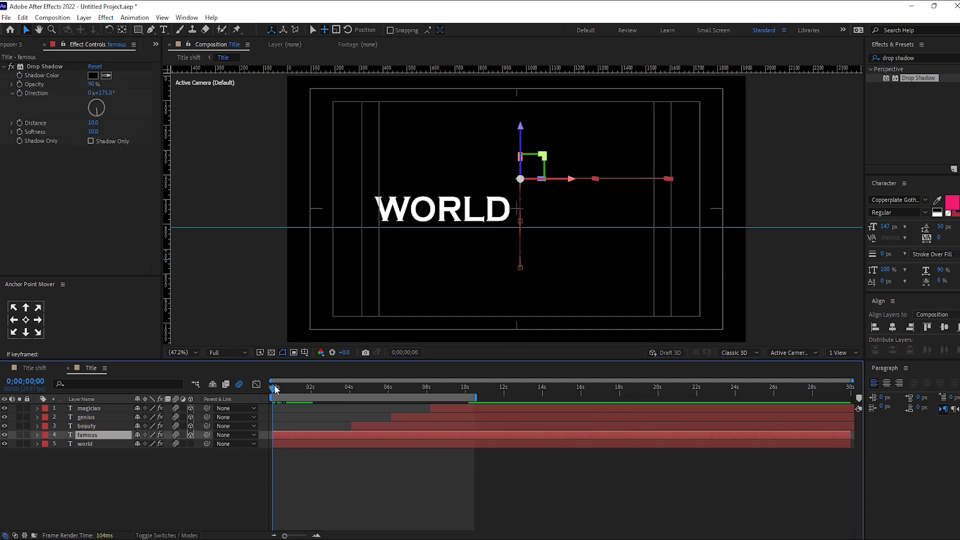
pyautogui.moveTo(275, 388); pyautogui.dragTo(284, 388)
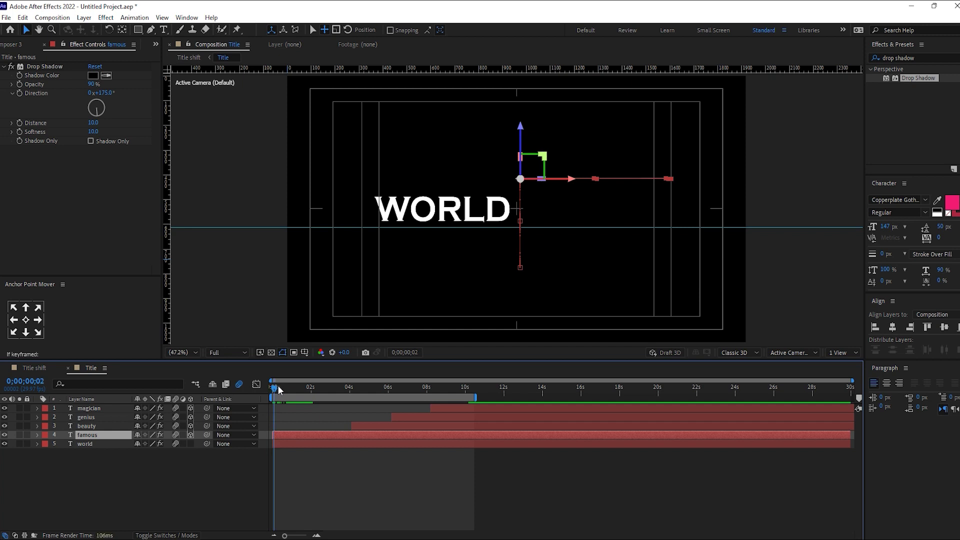
pyautogui.click(310, 388)
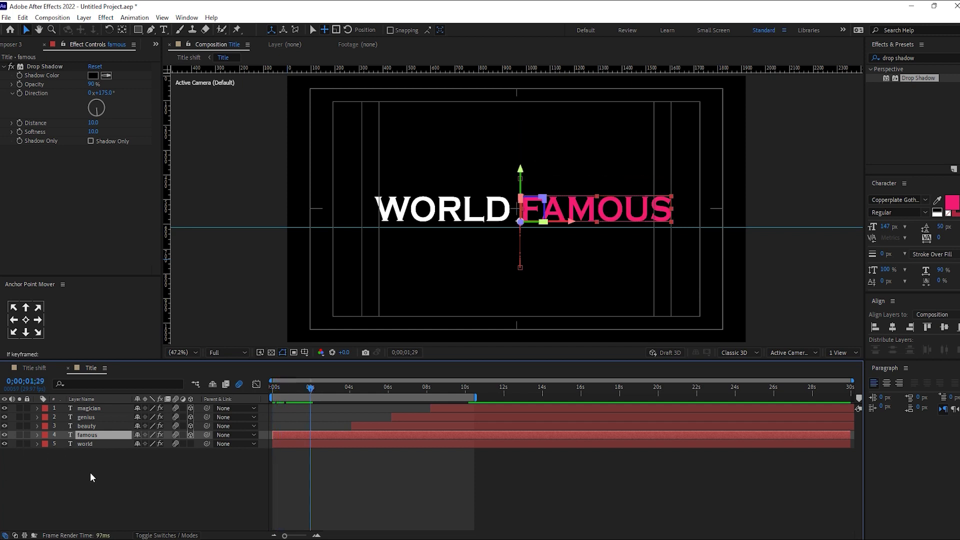
# - Shift the beauty, genius and magician animations earlier, magician to about 6s
pyautogui.moveTo(17, 448); pyautogui.dragTo(107, 406)
pyautogui.press('u')
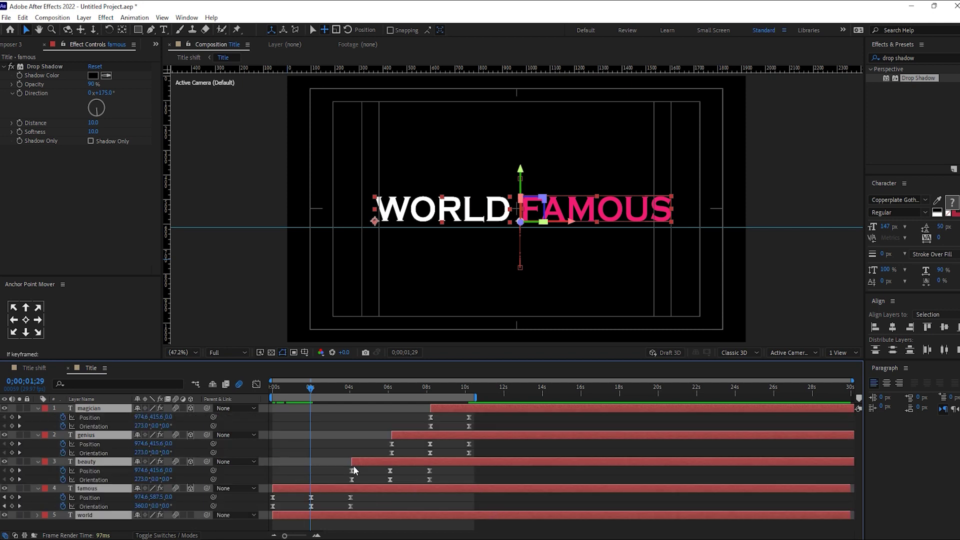
pyautogui.moveTo(373, 460); pyautogui.dragTo(332, 460)
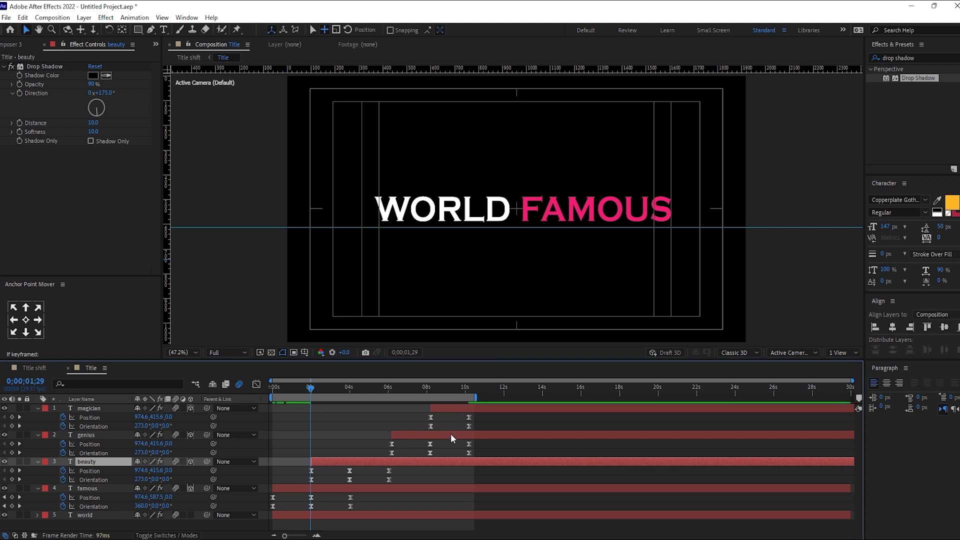
pyautogui.moveTo(452, 431); pyautogui.dragTo(412, 437)
pyautogui.moveTo(371, 461); pyautogui.dragTo(373, 459)
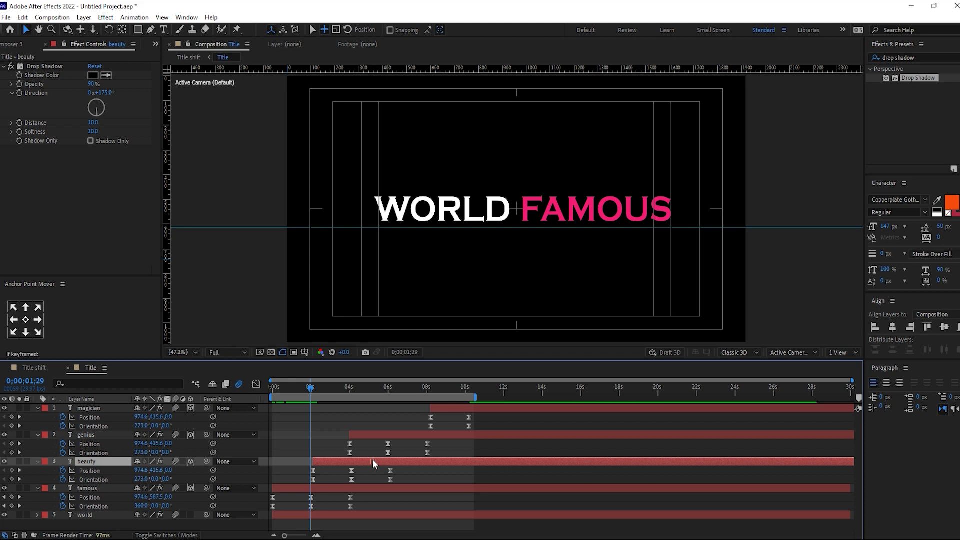
pyautogui.moveTo(359, 436); pyautogui.dragTo(361, 433)
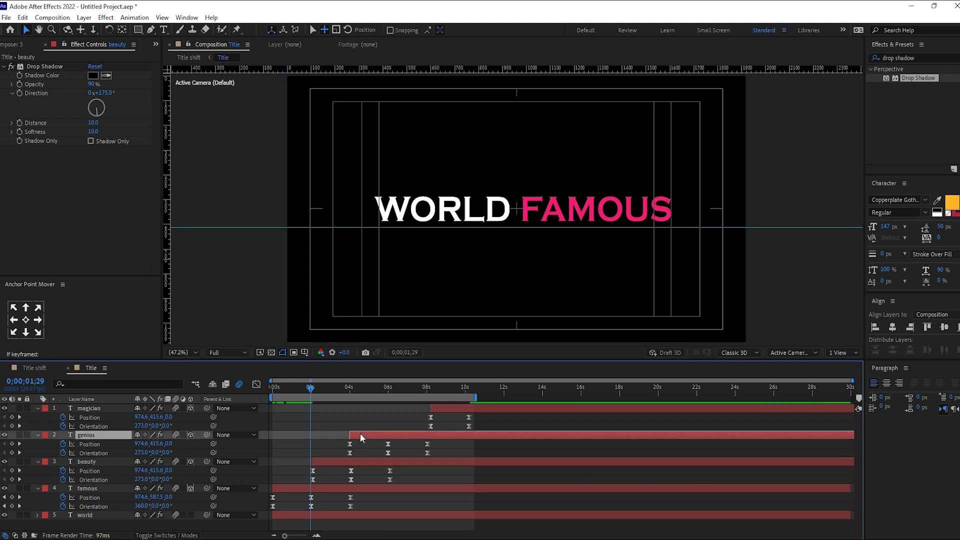
pyautogui.moveTo(465, 409); pyautogui.dragTo(426, 410)
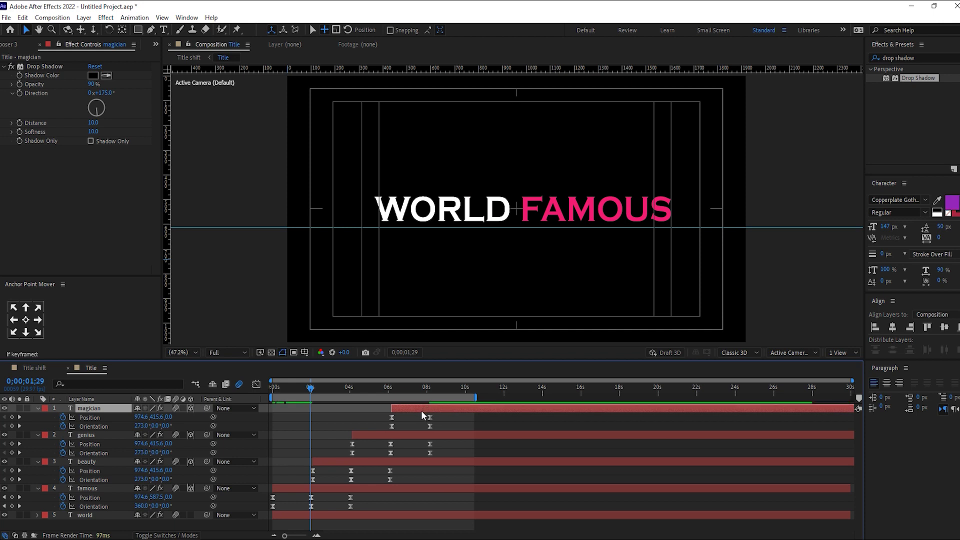
pyautogui.click(34, 367)
# - End the work area around 8 seconds and preview, stopping on WORLD BEAUTY near 3s
pyautogui.click(435, 461)
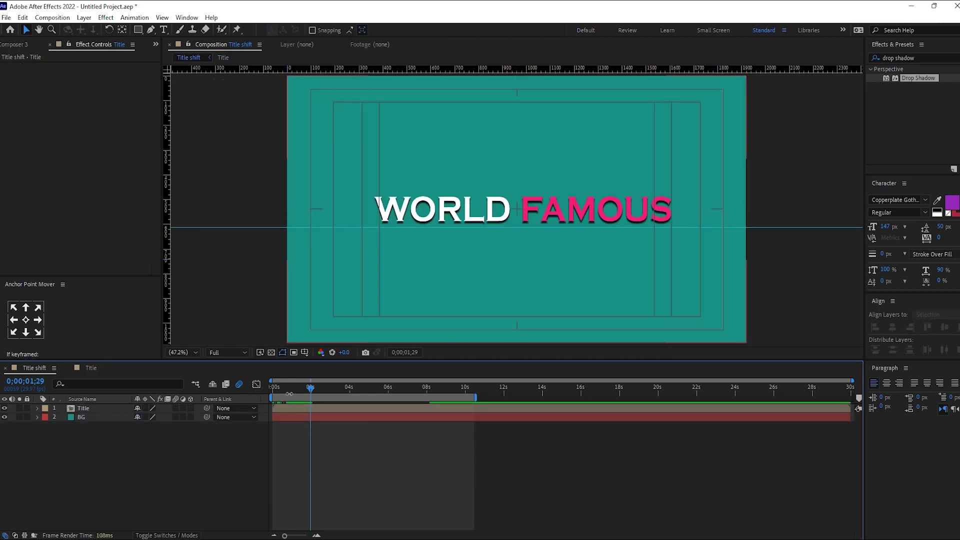
pyautogui.press('Home')
pyautogui.moveTo(475, 397); pyautogui.dragTo(431, 398)
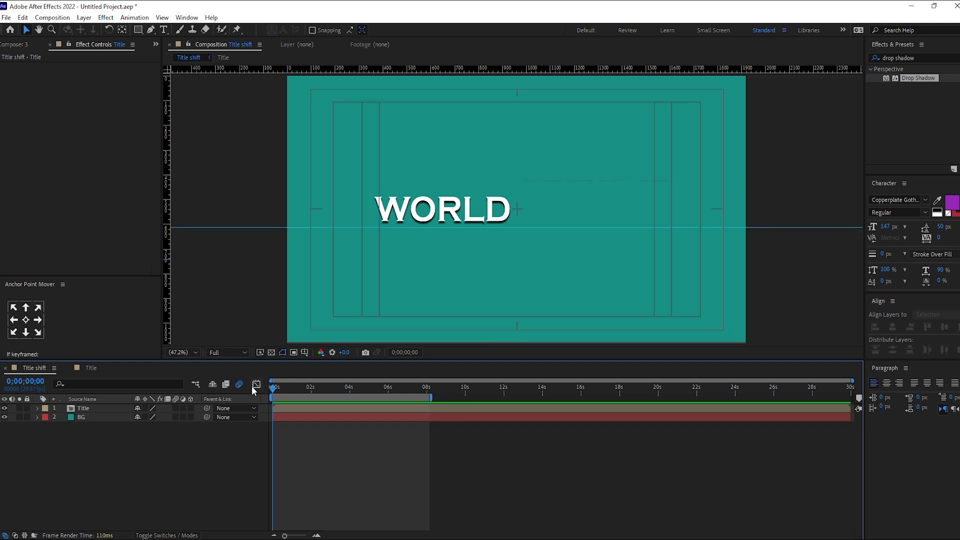
pyautogui.press('space')
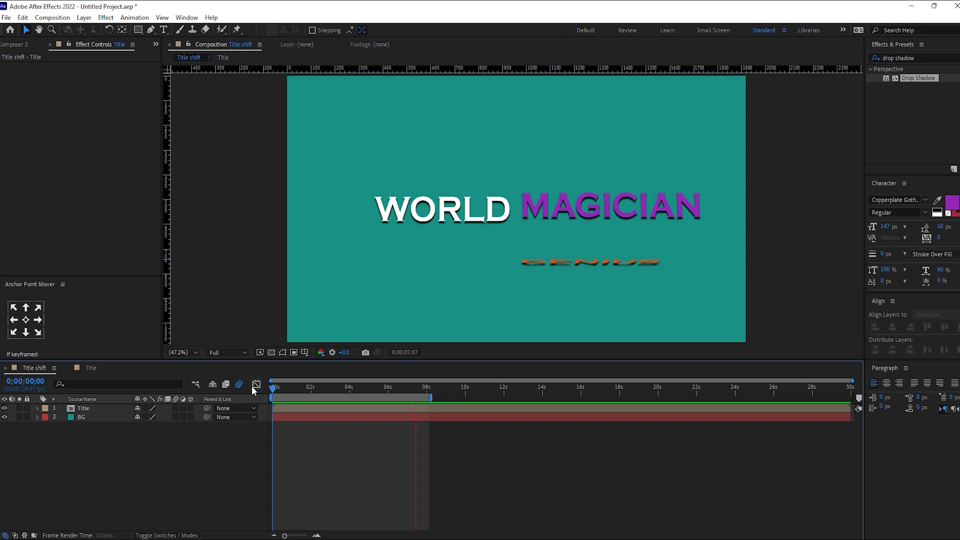
pyautogui.click(336, 389)
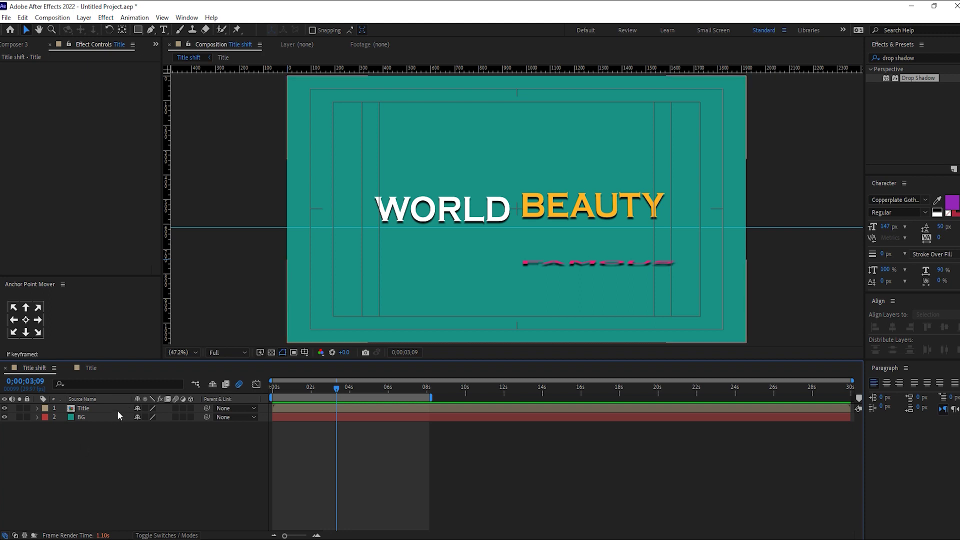
# - Zoom out and hide the title/action safe overlay, rulers and guide line
pyautogui.press(',')
pyautogui.press(',')
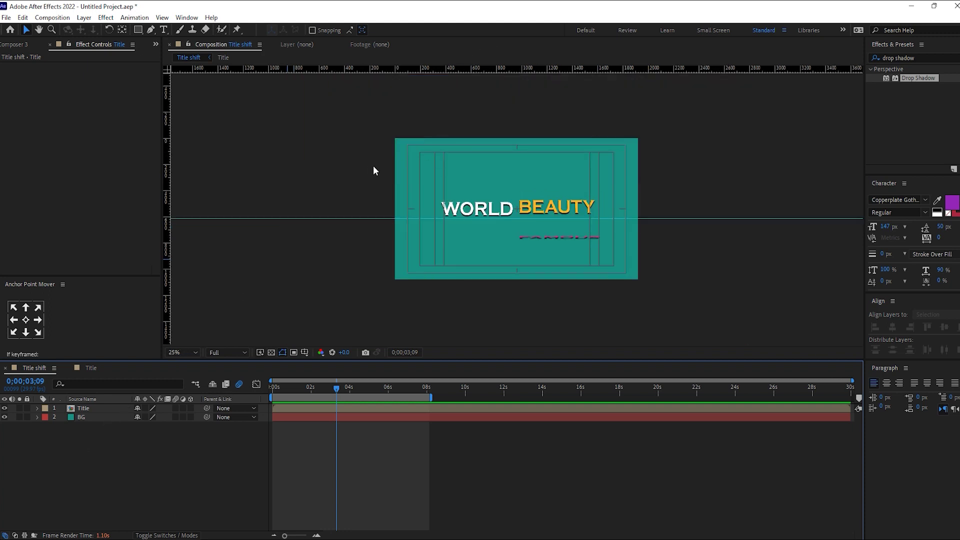
pyautogui.click(305, 353)
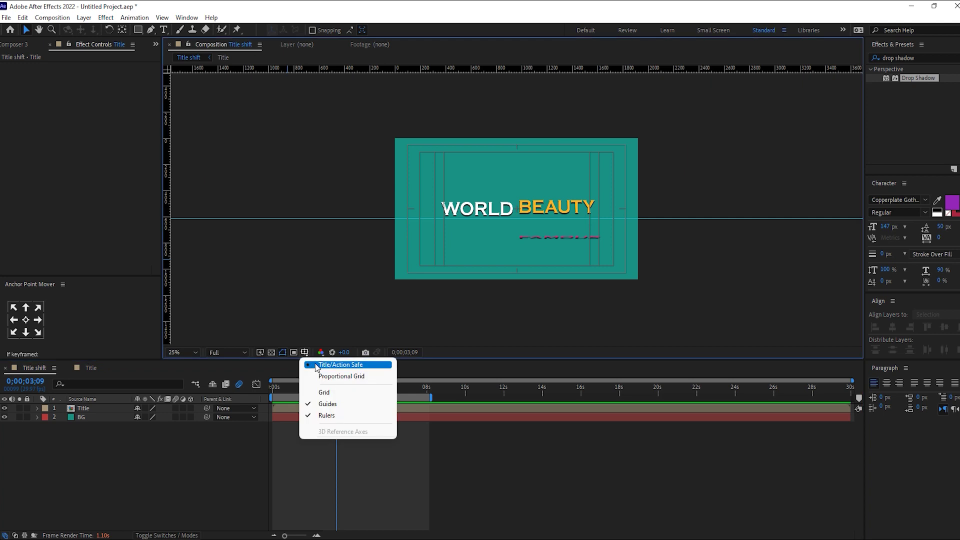
pyautogui.click(316, 365)
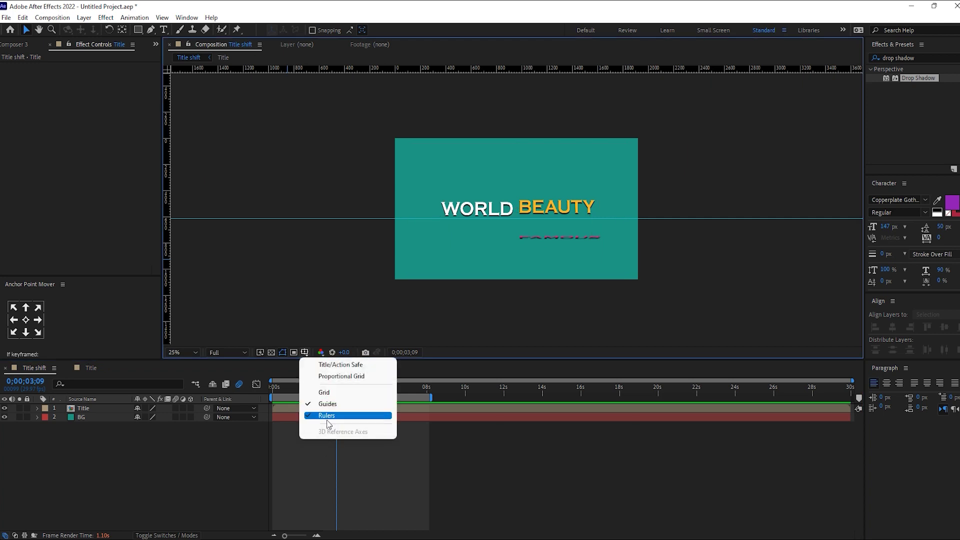
pyautogui.click(327, 416)
pyautogui.click(305, 352)
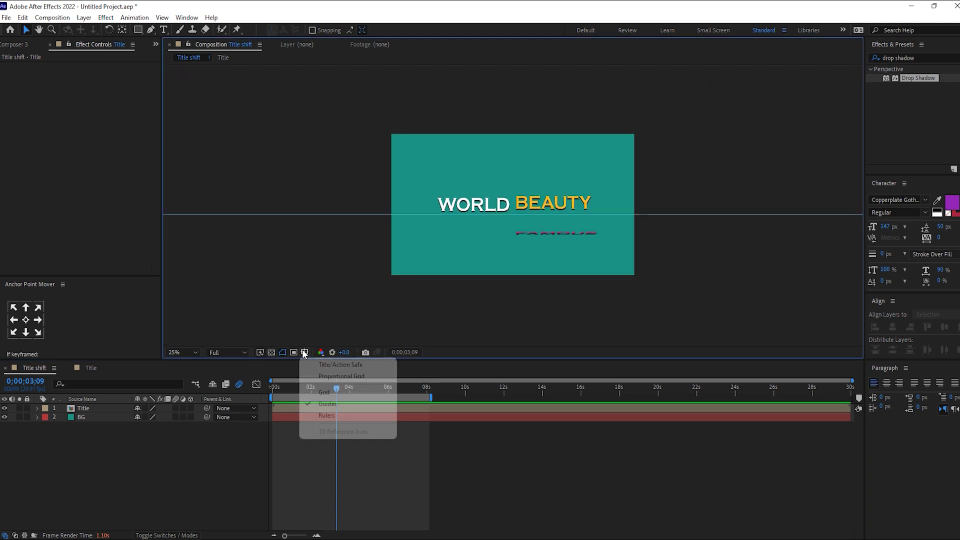
pyautogui.click(325, 402)
pyautogui.click(443, 486)
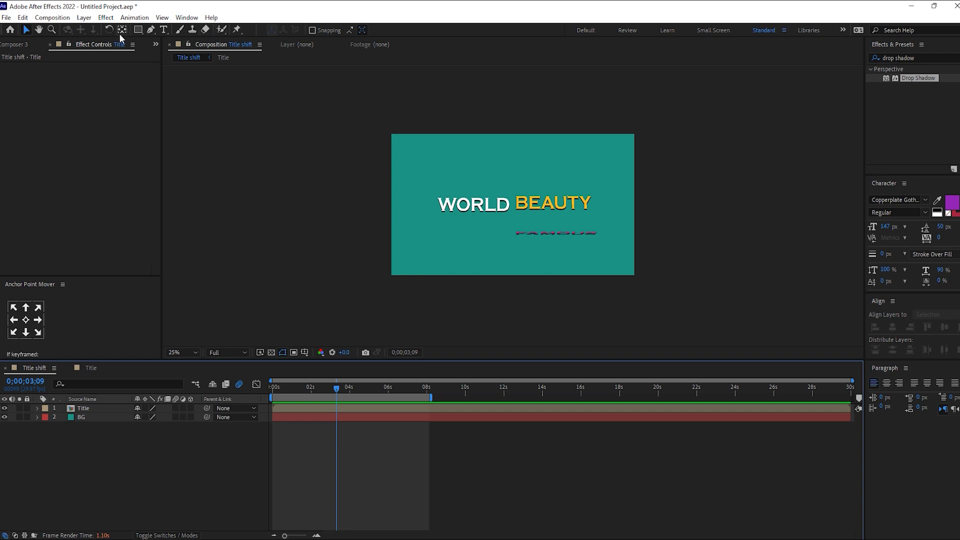
# - Draw a closed three-point triangle around the frame's top-left corner
pyautogui.click(150, 31)
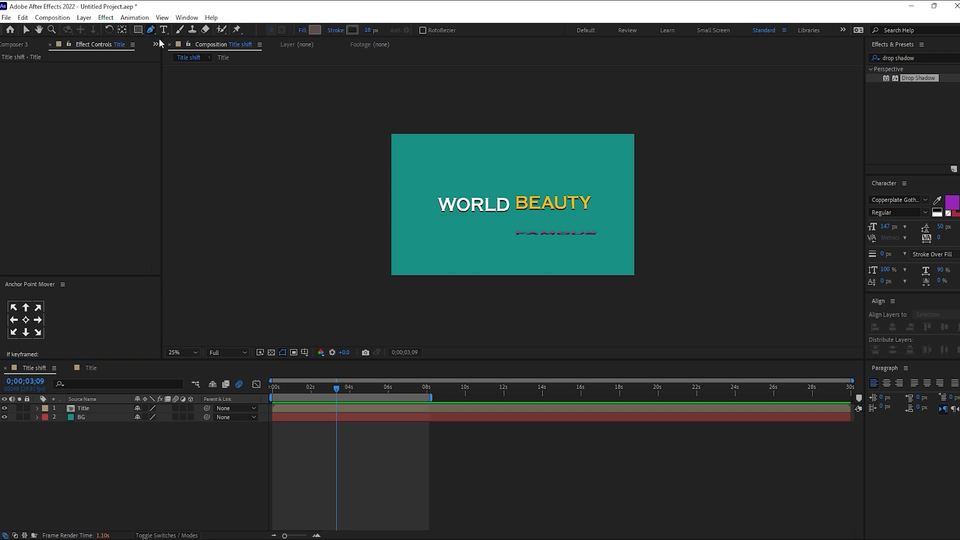
pyautogui.click(152, 29)
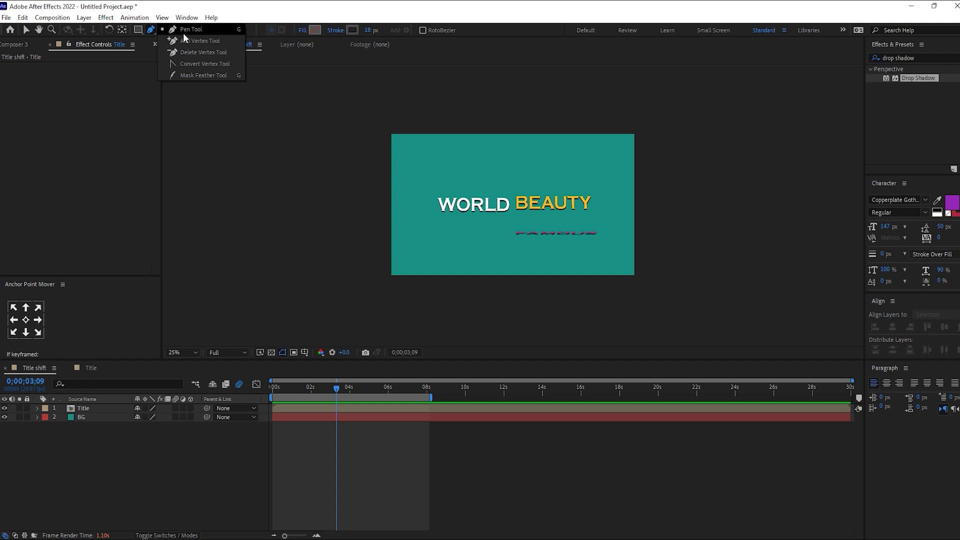
pyautogui.click(382, 174)
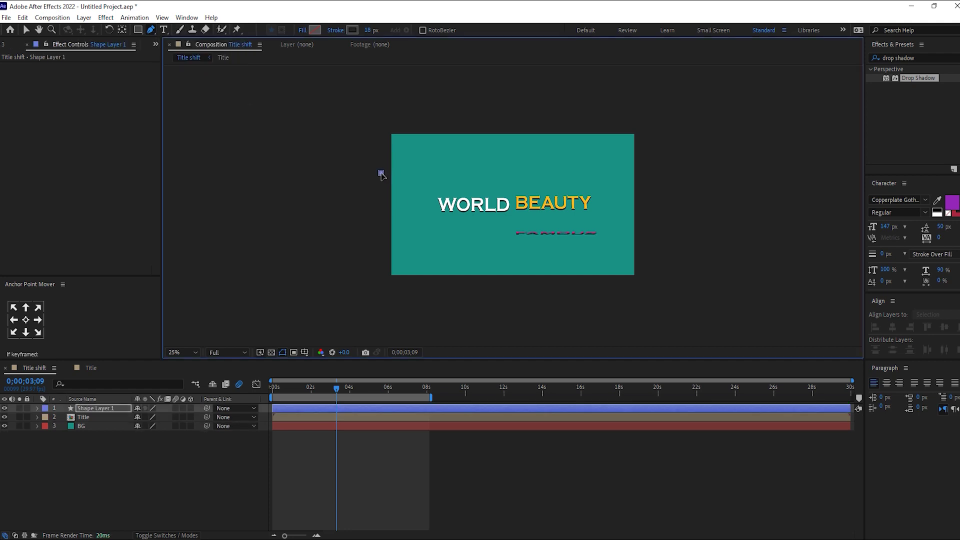
pyautogui.click(442, 110)
pyautogui.click(365, 110)
pyautogui.click(381, 173)
# - Give the triangle a dark grey 454545 fill and no stroke
pyautogui.click(314, 30)
pyautogui.click(581, 214)
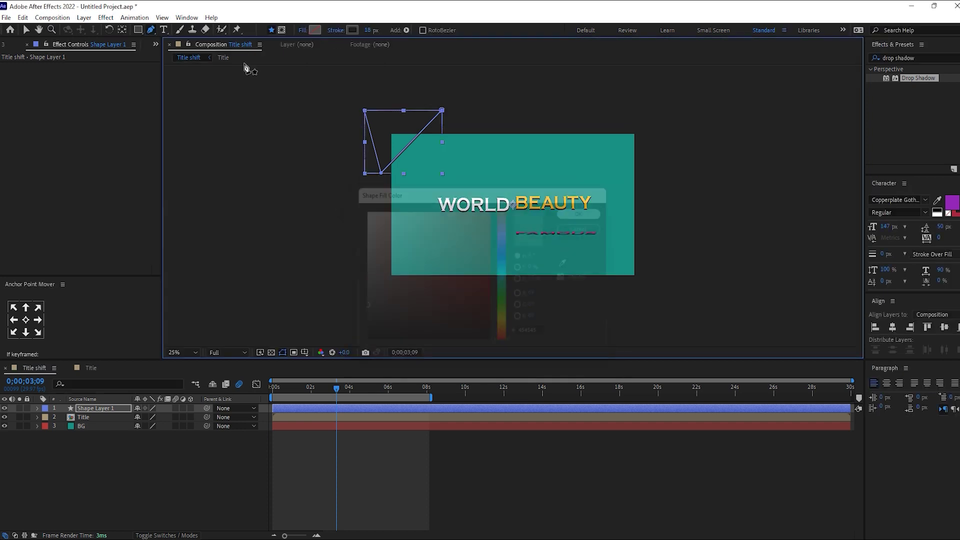
pyautogui.click(334, 30)
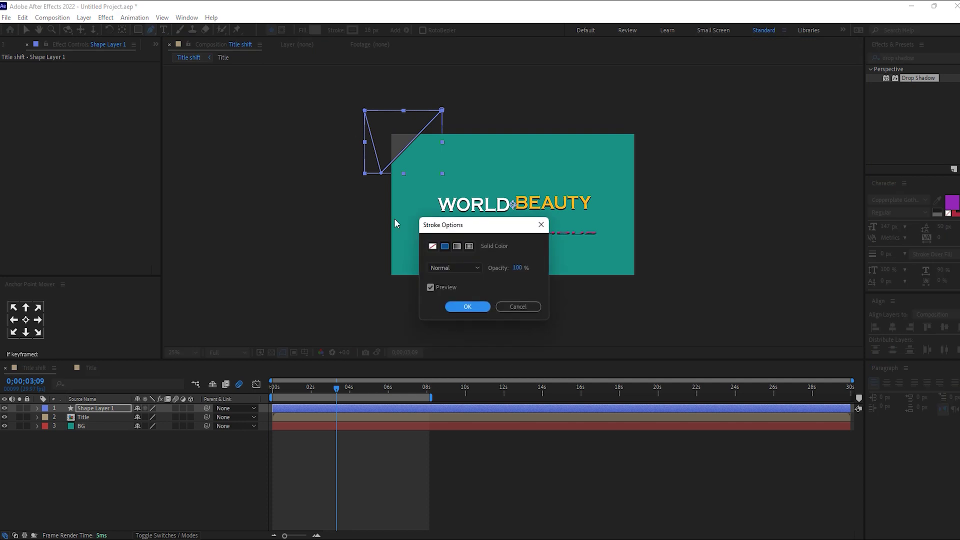
pyautogui.click(434, 247)
pyautogui.click(461, 306)
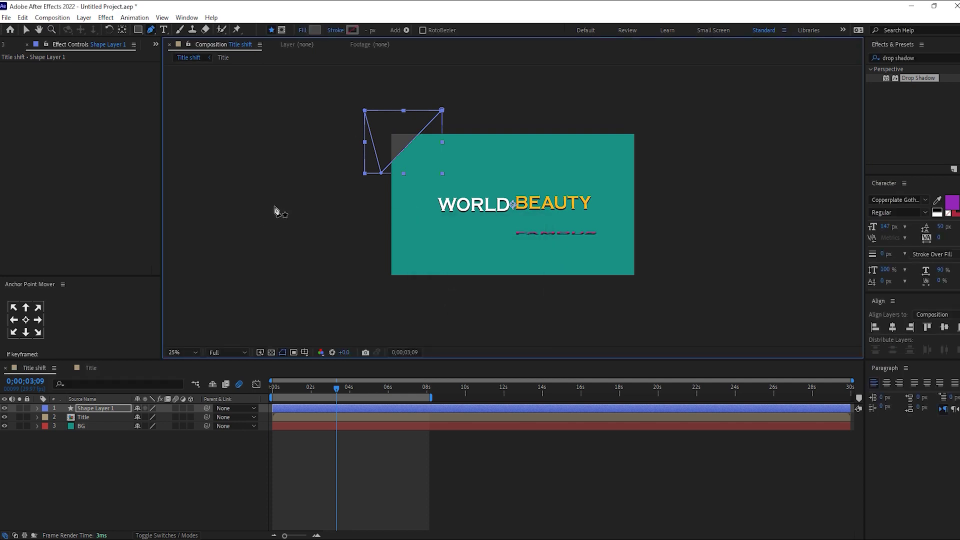
pyautogui.press('v')
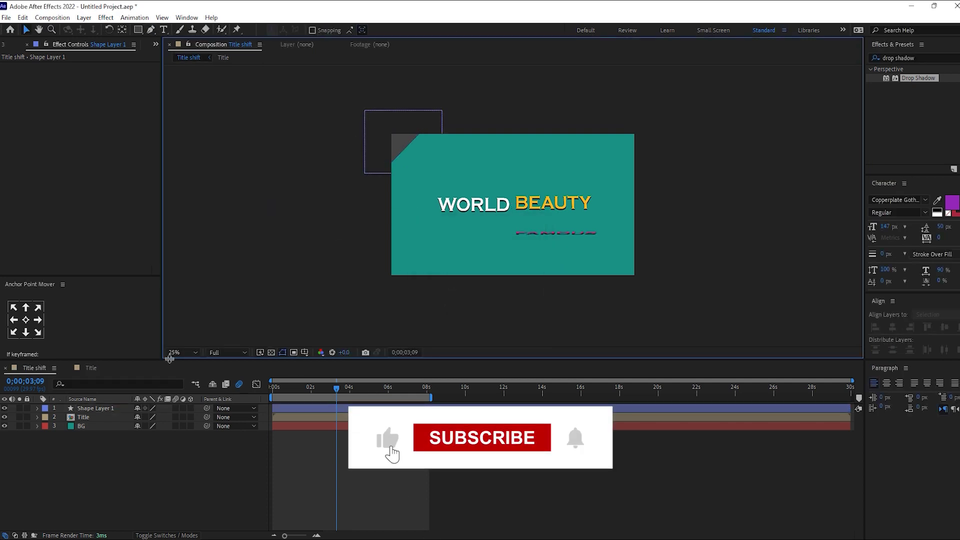
# - Extend the grey triangle's vertex along the frame's top edge, then zoom back out
pyautogui.click(175, 352)
pyautogui.click(181, 166)
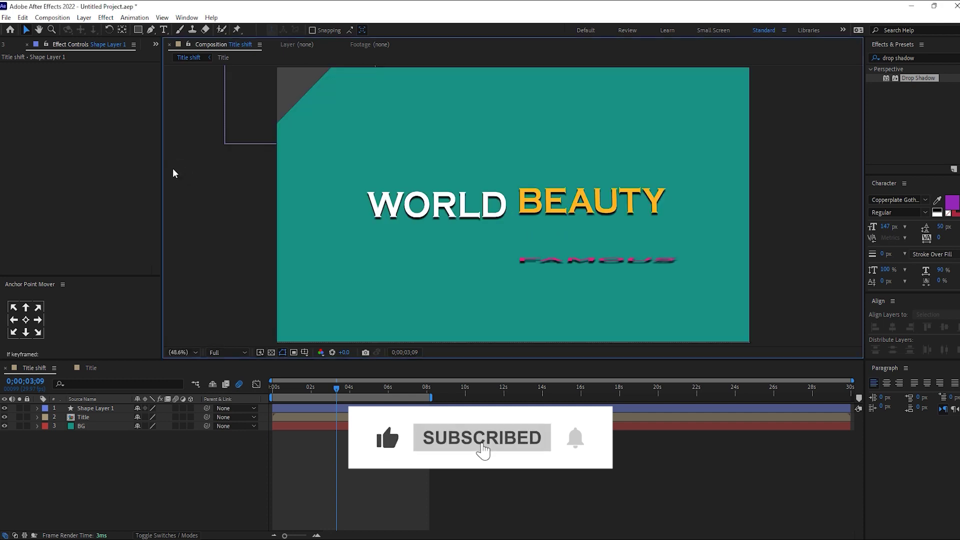
pyautogui.moveTo(338, 85); pyautogui.dragTo(294, 103)
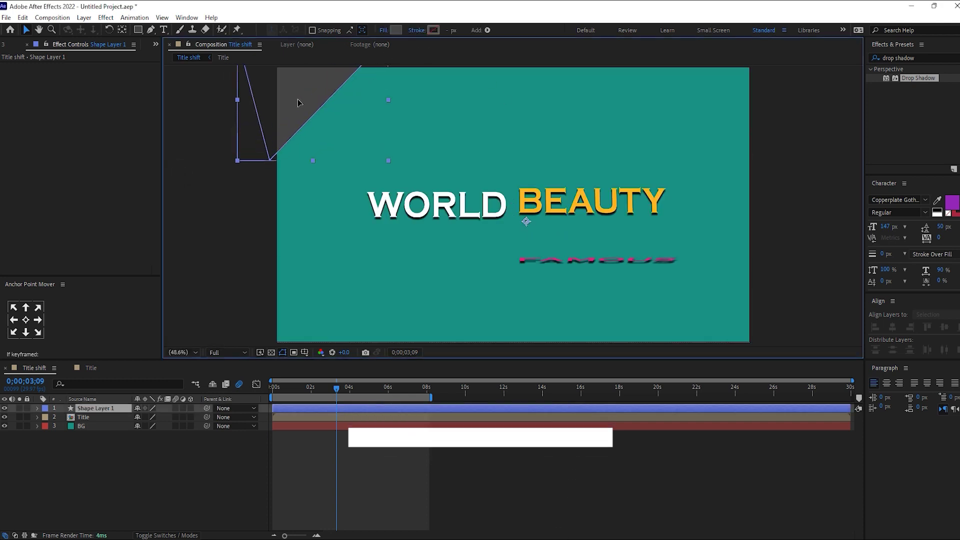
pyautogui.click(227, 254)
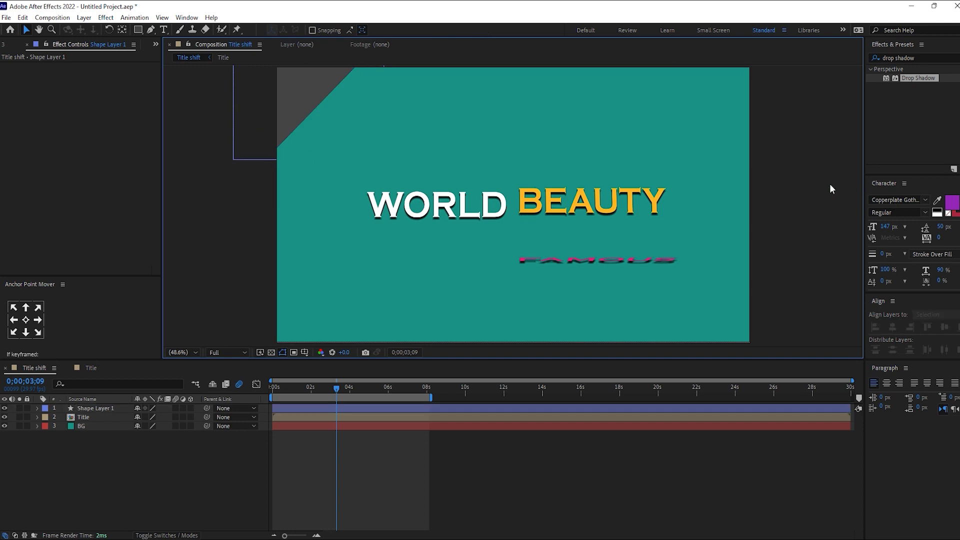
pyautogui.press(',')
pyautogui.press(',')
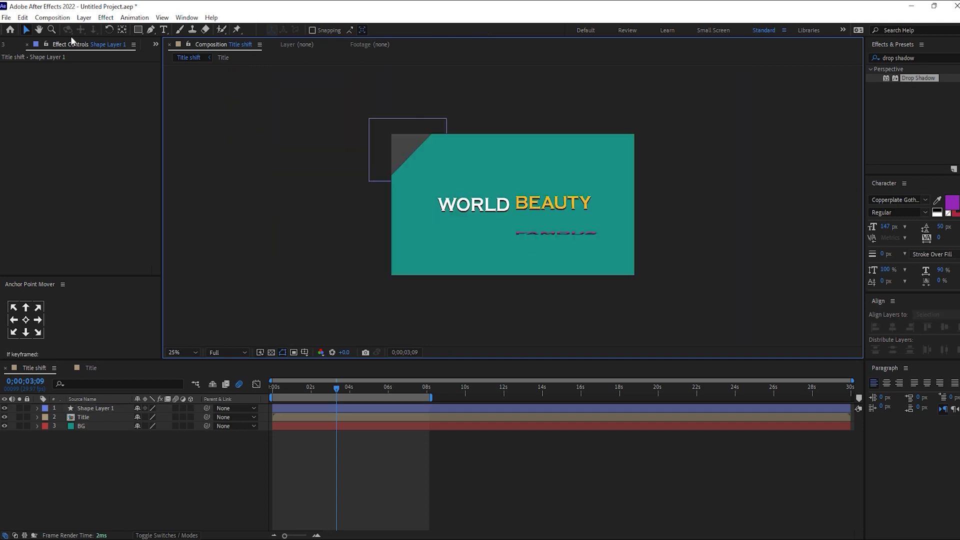
pyautogui.moveTo(151, 30); pyautogui.dragTo(179, 35)
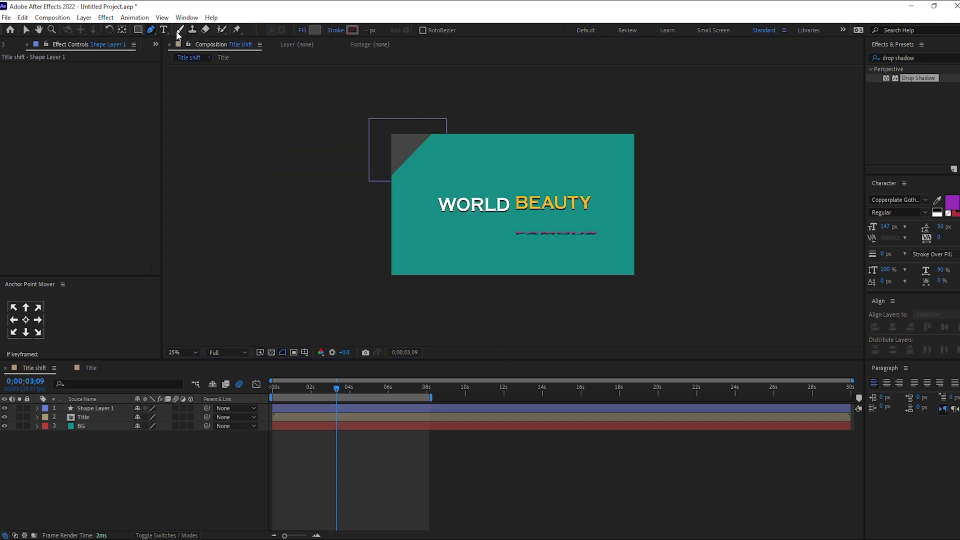
# - Draw a second grey triangle at the bottom-right corner and nudge it onto the corner
pyautogui.click(594, 286)
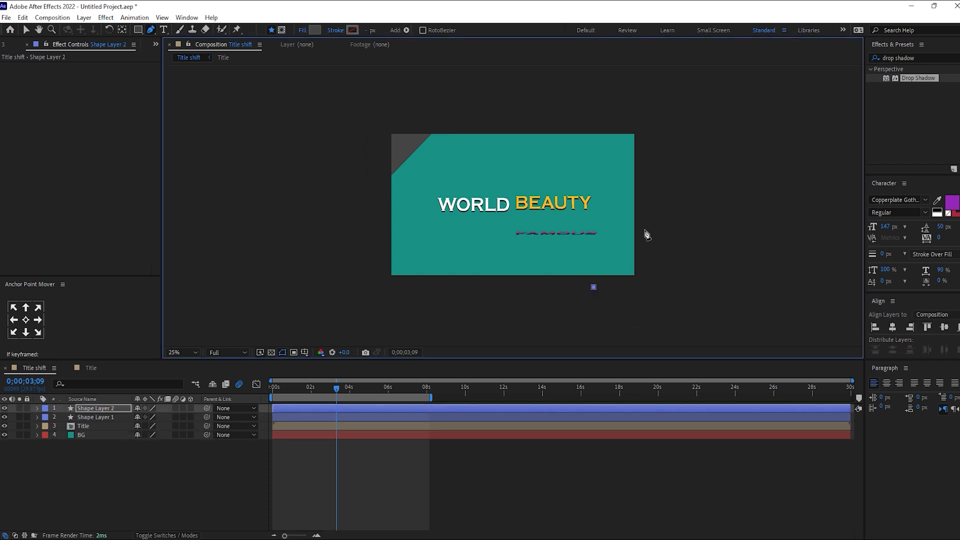
pyautogui.click(646, 287)
pyautogui.click(595, 288)
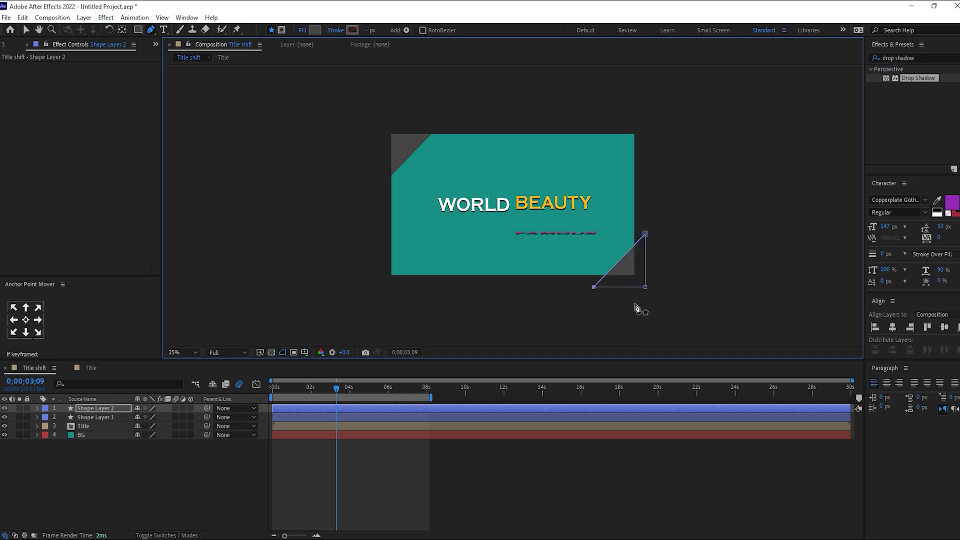
pyautogui.press('v')
pyautogui.moveTo(623, 266); pyautogui.dragTo(627, 277)
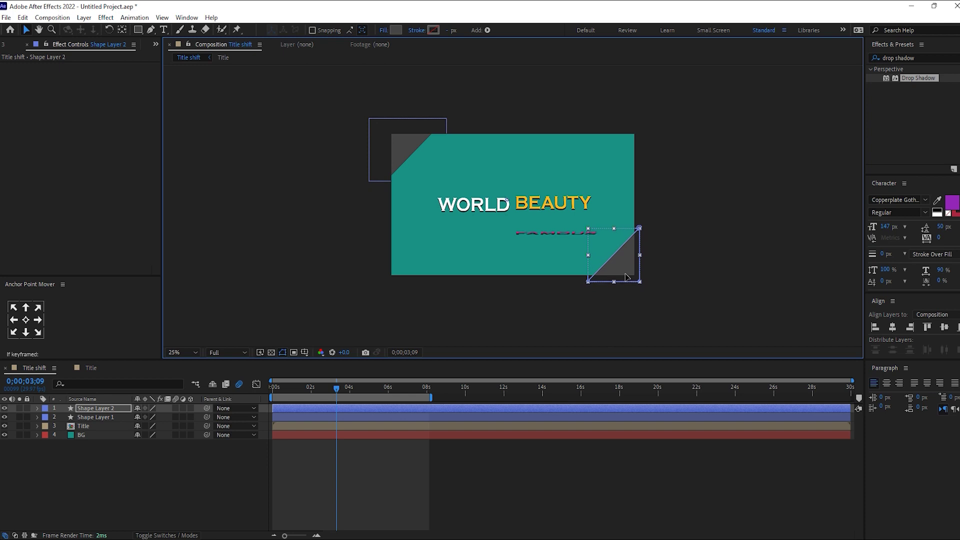
pyautogui.click(644, 318)
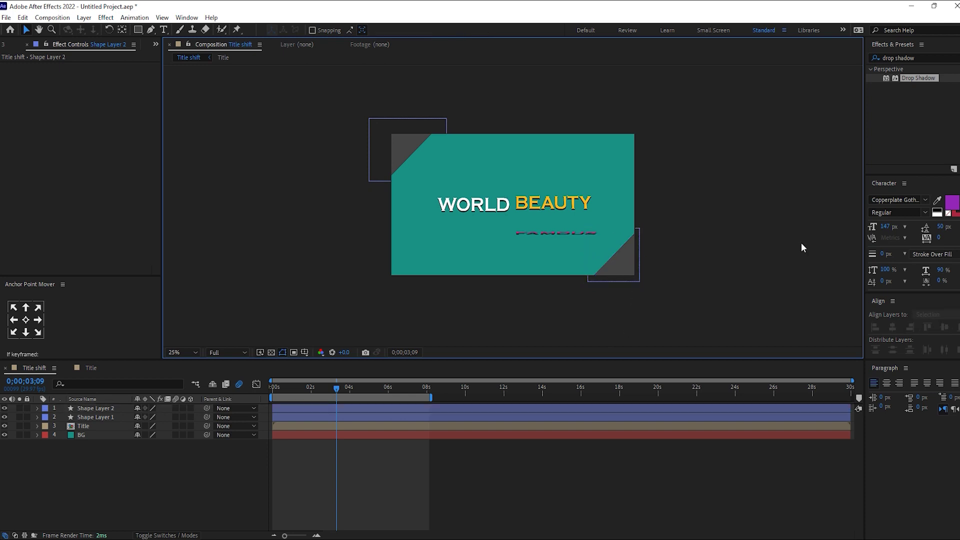
# - Draw a new path beside the bottom-right triangle and select its layer
pyautogui.click(152, 30)
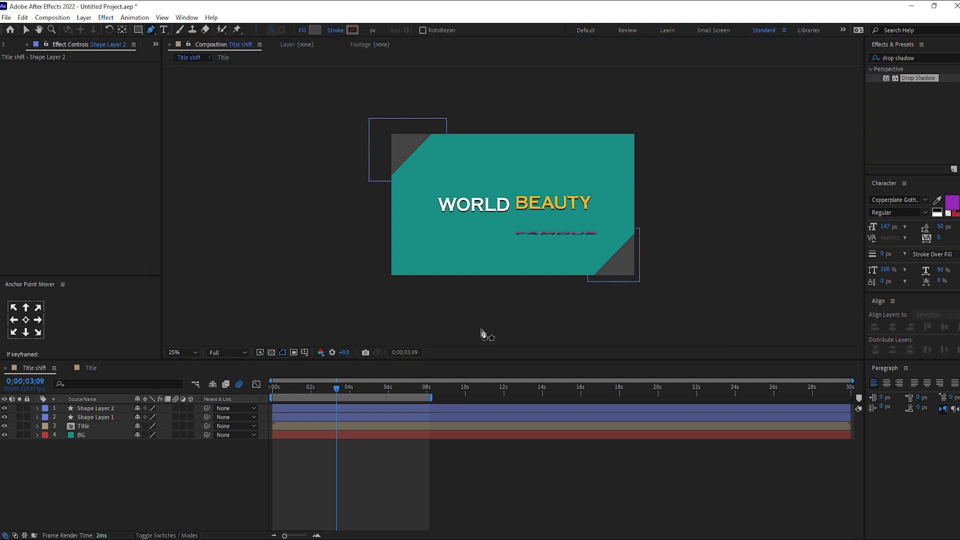
pyautogui.click(579, 283)
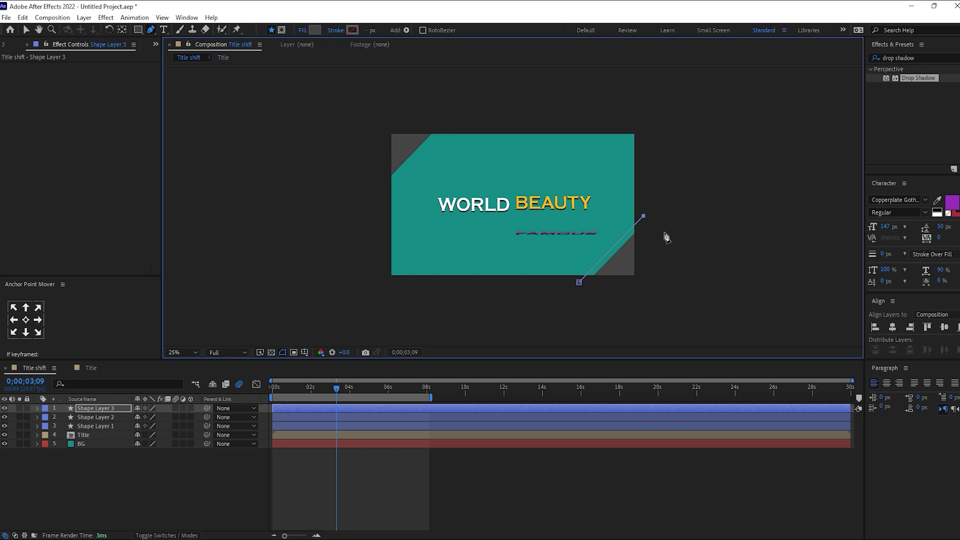
pyautogui.click(26, 30)
pyautogui.click(525, 314)
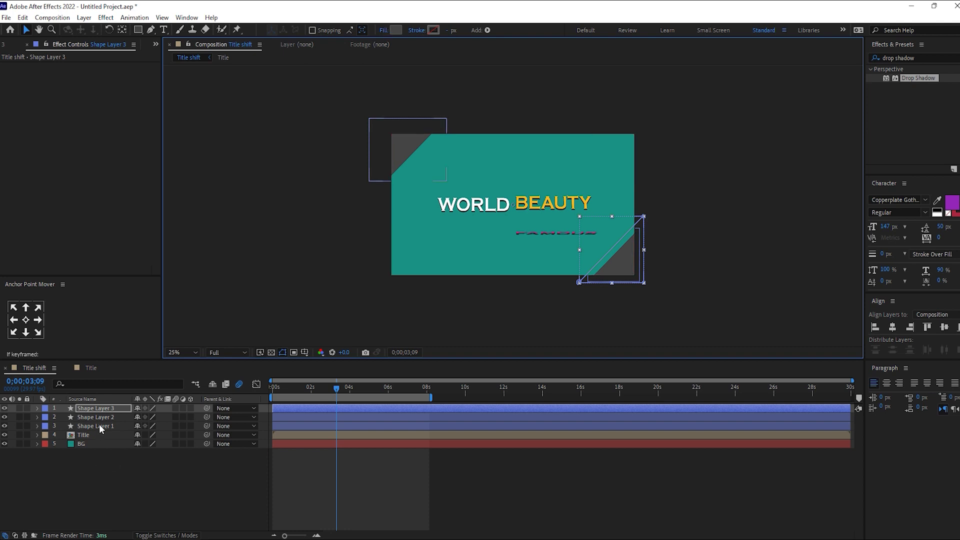
pyautogui.click(101, 408)
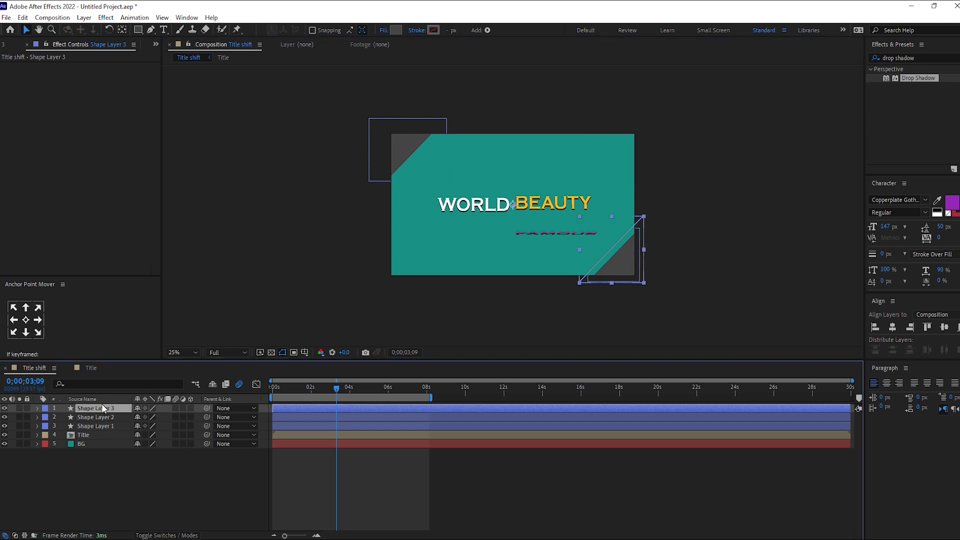
# - Set the new shape's fill to None and its stroke to Solid Color
pyautogui.click(383, 31)
pyautogui.click(433, 246)
pyautogui.click(470, 307)
pyautogui.click(415, 31)
pyautogui.click(446, 247)
pyautogui.click(469, 306)
pyautogui.click(746, 275)
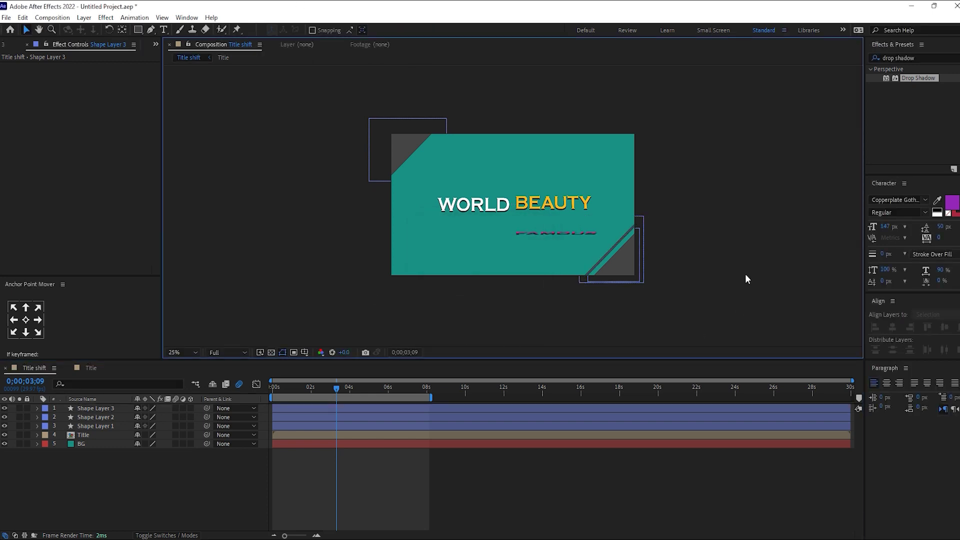
# - Rename the newest shape layer to 'Stroke'
pyautogui.click(90, 410)
pyautogui.rightClick(90, 410)
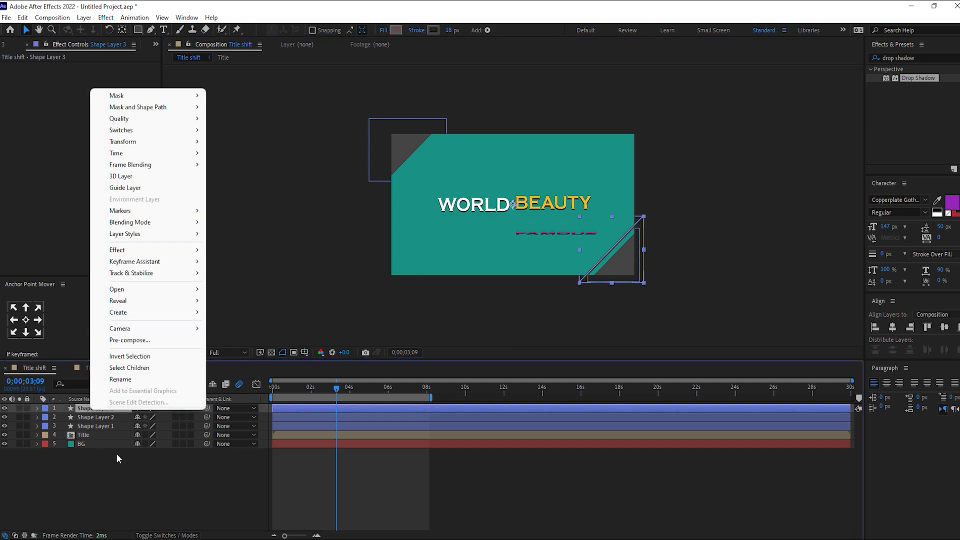
pyautogui.click(128, 379)
pyautogui.write('Stroke')
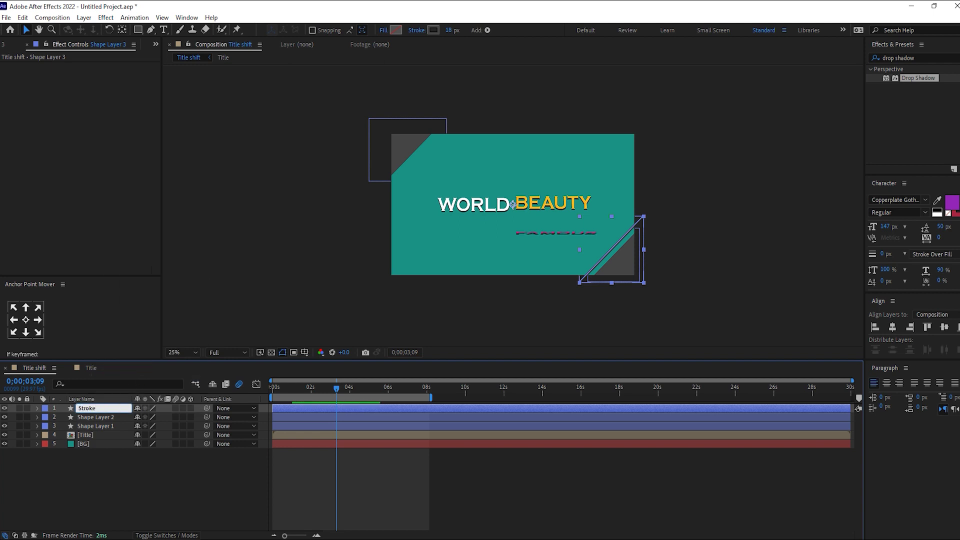
pyautogui.click(170, 479)
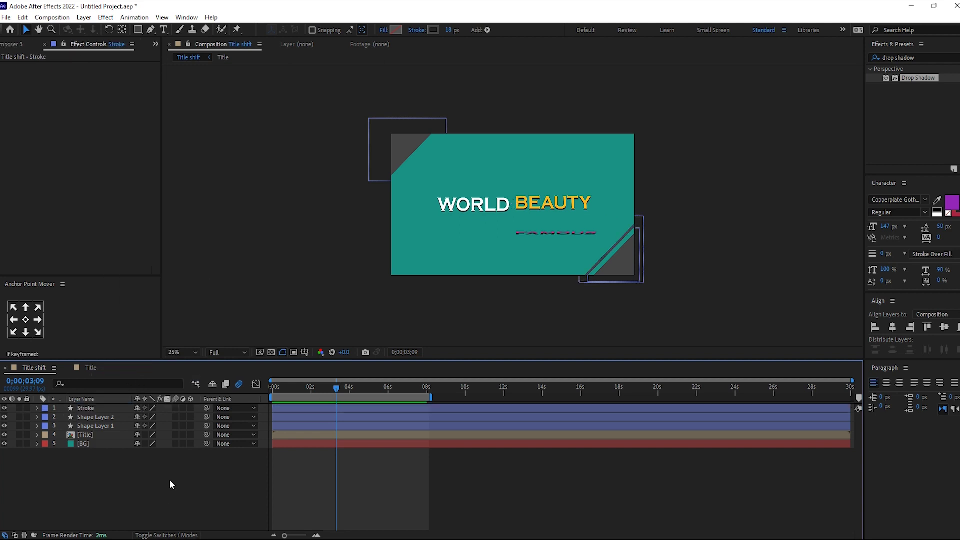
# - Duplicate Stroke as Stroke 2 and drag the copy to the top-left corner triangle
pyautogui.click(80, 407)
pyautogui.hotkey('ctrl', 'd')
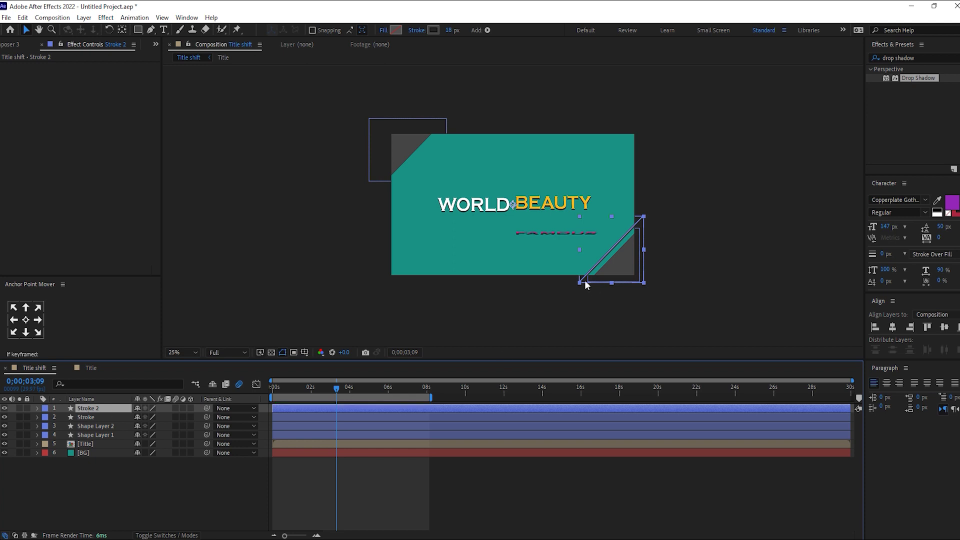
pyautogui.moveTo(602, 264); pyautogui.dragTo(420, 179)
pyautogui.click(300, 280)
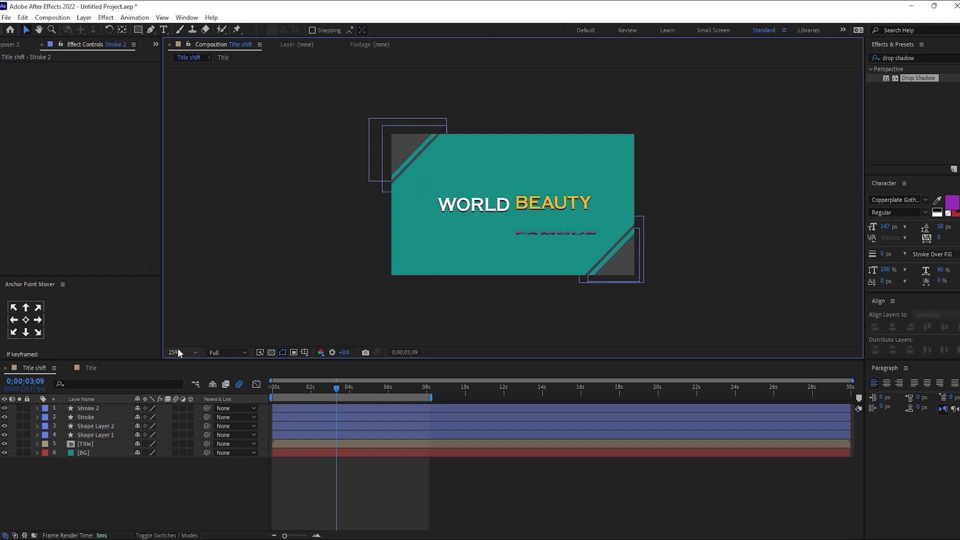
# - Fit the composition in the viewer and nudge the top-left stroke line up and left
pyautogui.click(177, 353)
pyautogui.click(178, 167)
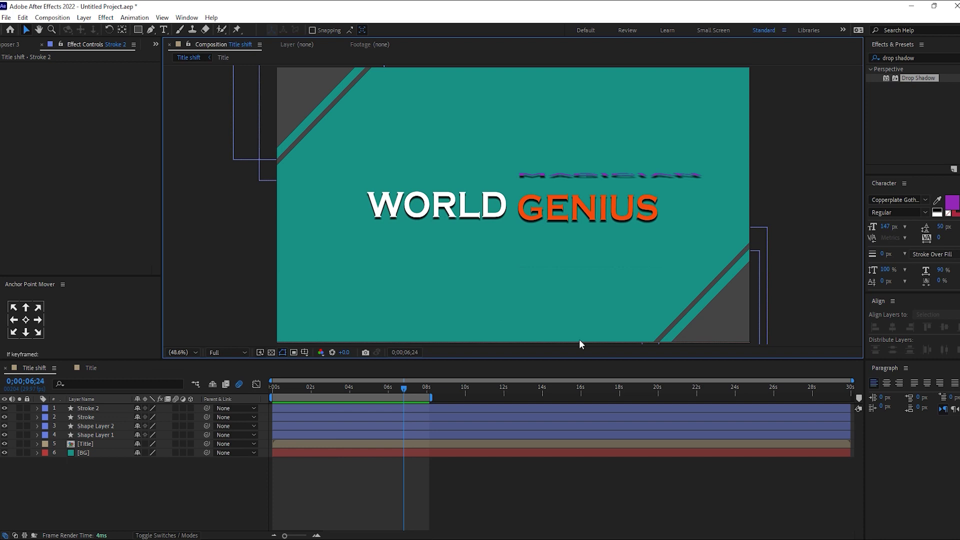
pyautogui.click(304, 142)
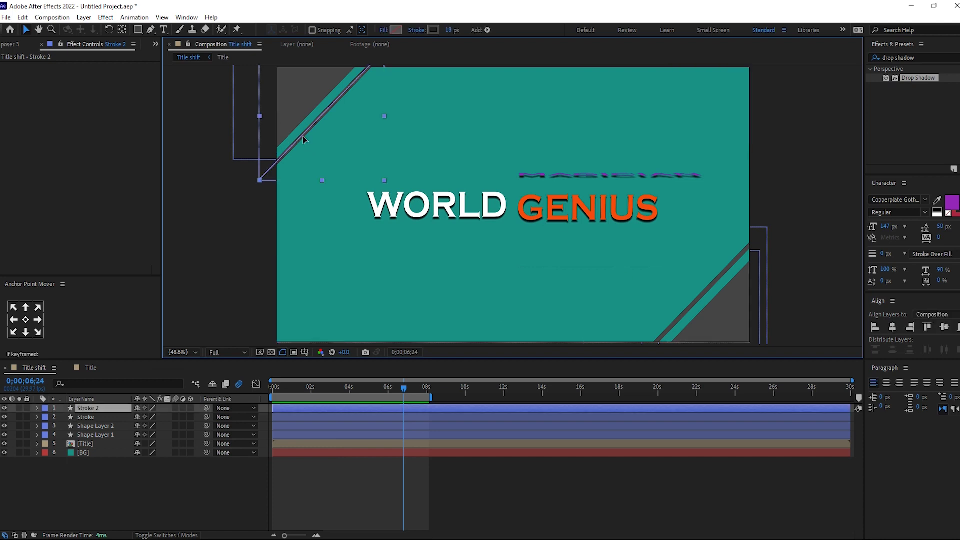
pyautogui.moveTo(303, 136); pyautogui.dragTo(301, 132)
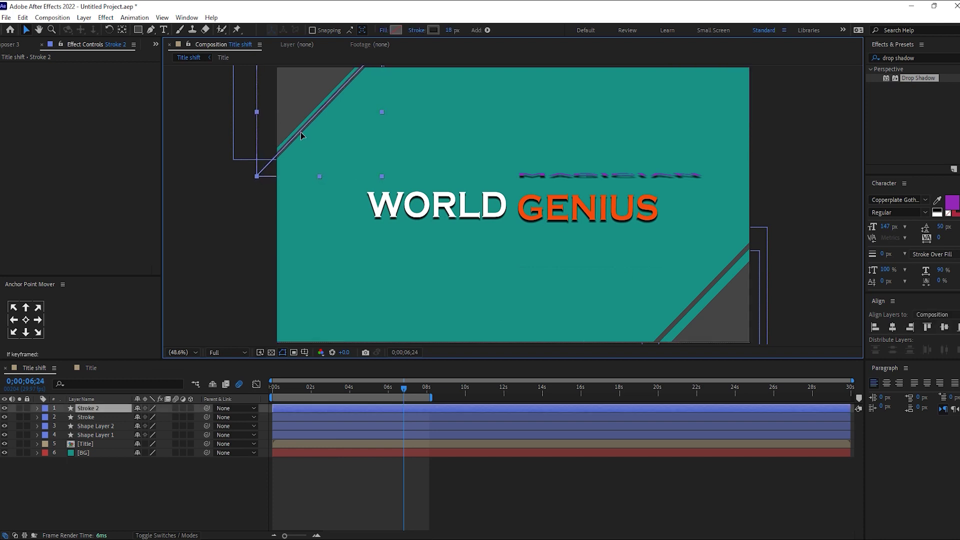
pyautogui.press('Return')
# - Nudge the bottom-right stroke line down and right, preview, and return to BEAUTY
pyautogui.click(705, 290)
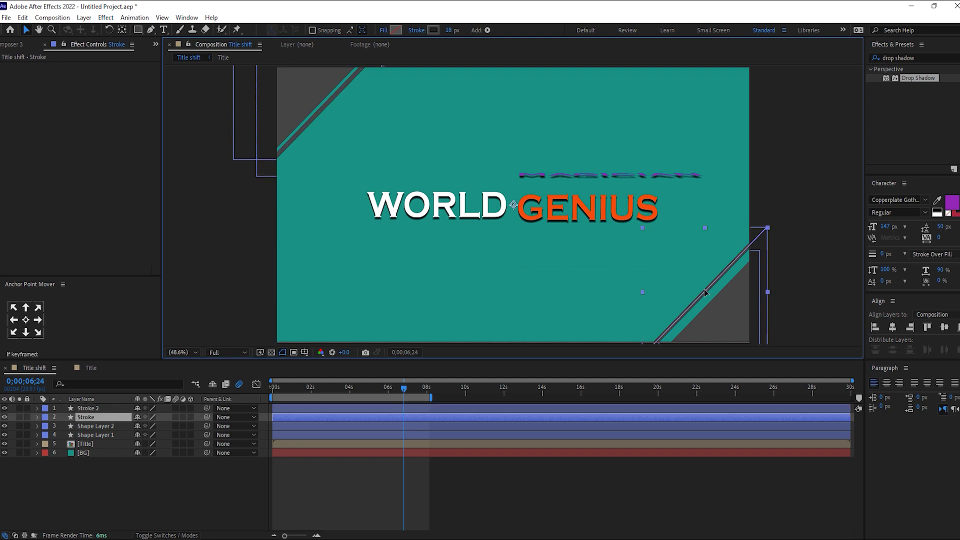
pyautogui.moveTo(704, 289); pyautogui.dragTo(707, 293)
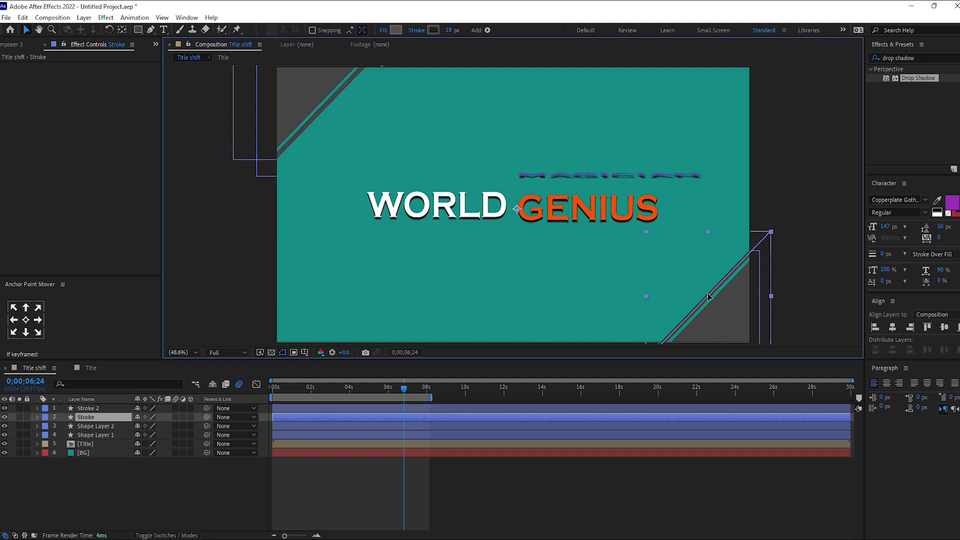
pyautogui.click(822, 193)
pyautogui.press('space')
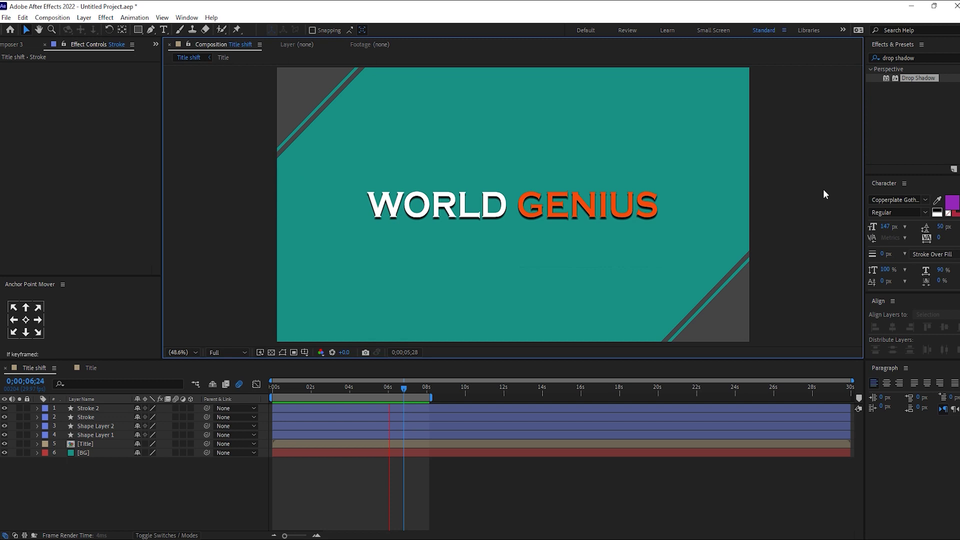
pyautogui.moveTo(365, 391); pyautogui.dragTo(344, 395)
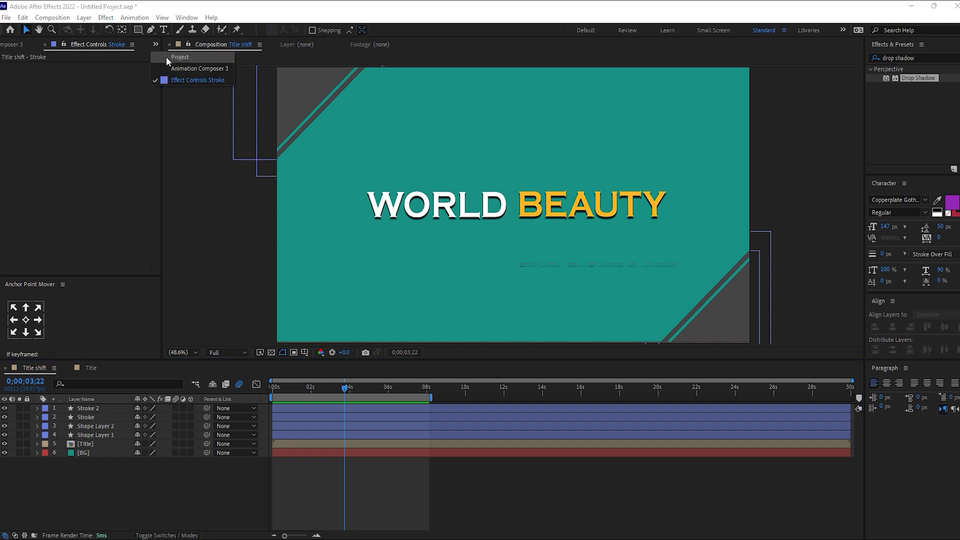
# - Show the Project panel items, hide the teal BG layer, and scrub back through the title start
pyautogui.click(166, 56)
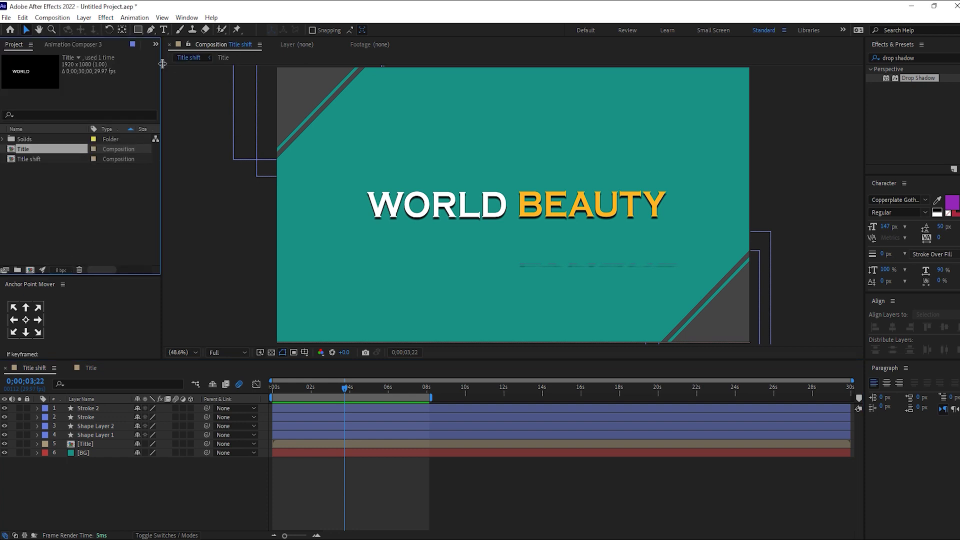
pyautogui.click(133, 504)
pyautogui.click(5, 453)
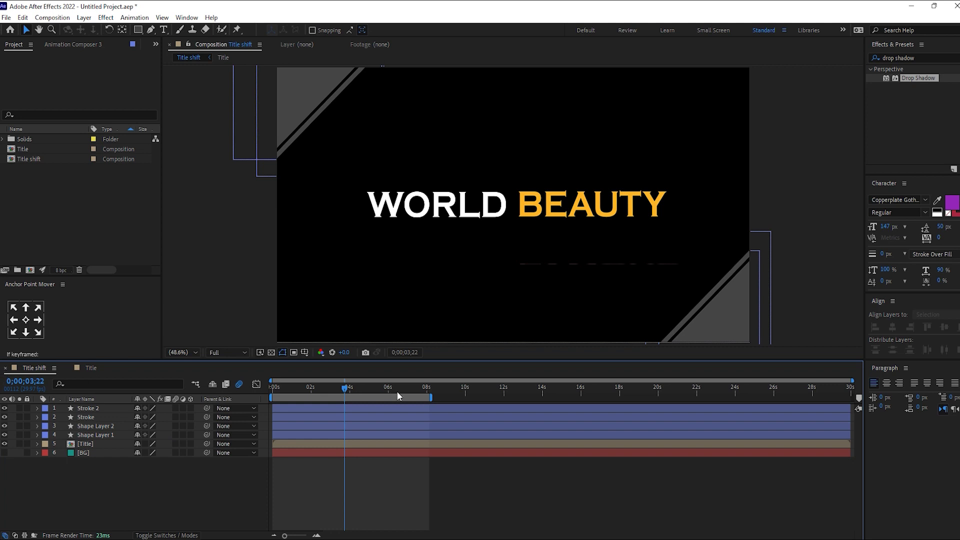
pyautogui.moveTo(345, 391)
pyautogui.mouseDown()
pyautogui.moveTo(294, 395)
pyautogui.moveTo(398, 393)
pyautogui.moveTo(255, 390)
pyautogui.moveTo(427, 391)
pyautogui.moveTo(273, 391)
pyautogui.mouseUp()
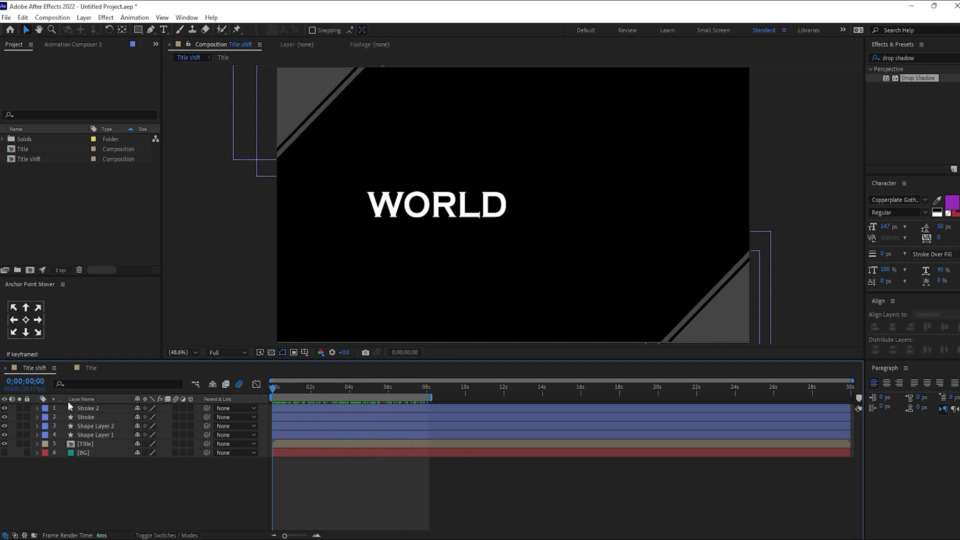
# - Restore the teal background and draw a rectangular mask around the Title layer's text
pyautogui.click(5, 452)
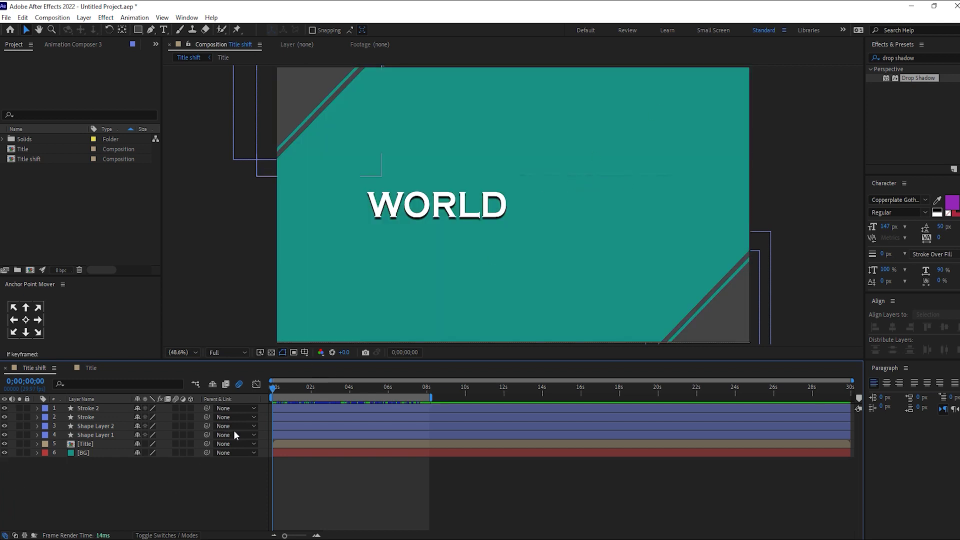
pyautogui.click(94, 444)
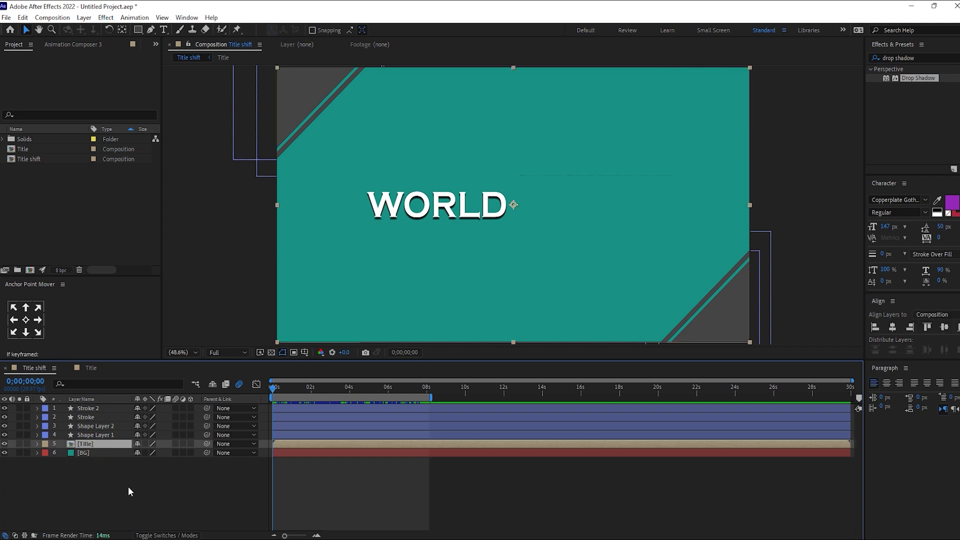
pyautogui.click(138, 31)
pyautogui.moveTo(140, 37); pyautogui.dragTo(170, 32)
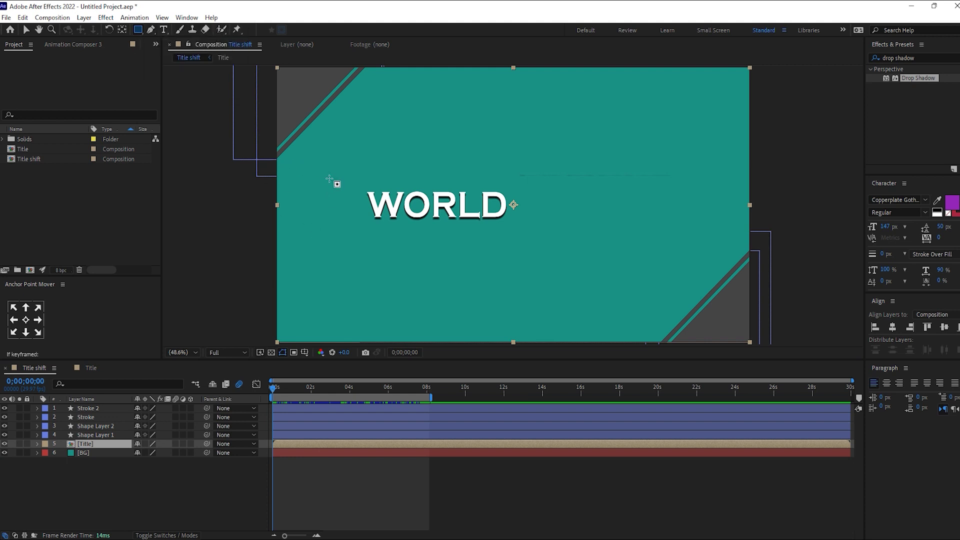
pyautogui.moveTo(330, 179); pyautogui.dragTo(724, 248)
pyautogui.press('v')
# - Lower the title mask's bottom edge so GENIUS fits, then return to BEAUTY
pyautogui.click(284, 394)
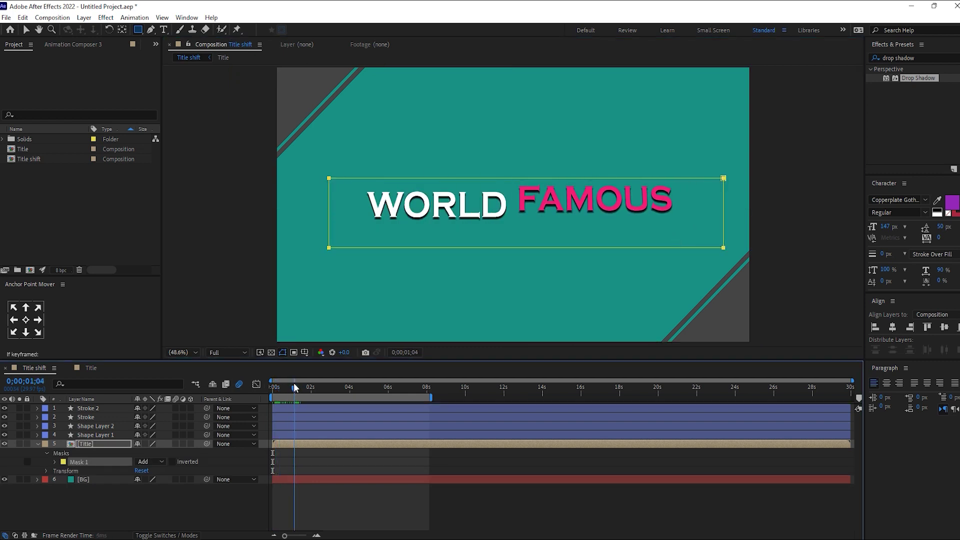
pyautogui.click(403, 388)
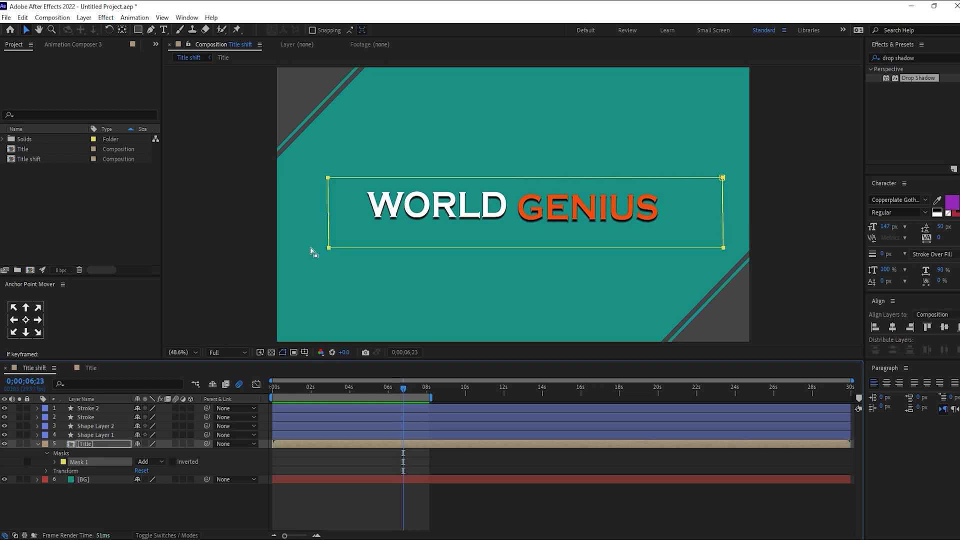
pyautogui.moveTo(723, 247); pyautogui.dragTo(722, 265)
pyautogui.moveTo(405, 389)
pyautogui.mouseDown()
pyautogui.moveTo(338, 393)
pyautogui.moveTo(349, 400)
pyautogui.mouseUp()
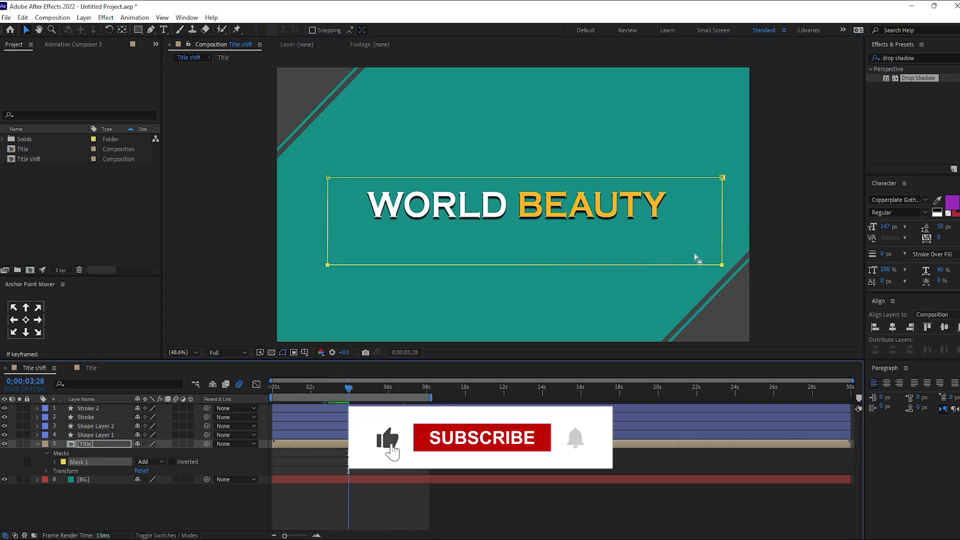
# - Collapse the Title mask properties, toggle the BG layer off and on, and start preview
pyautogui.click(37, 444)
pyautogui.click(355, 387)
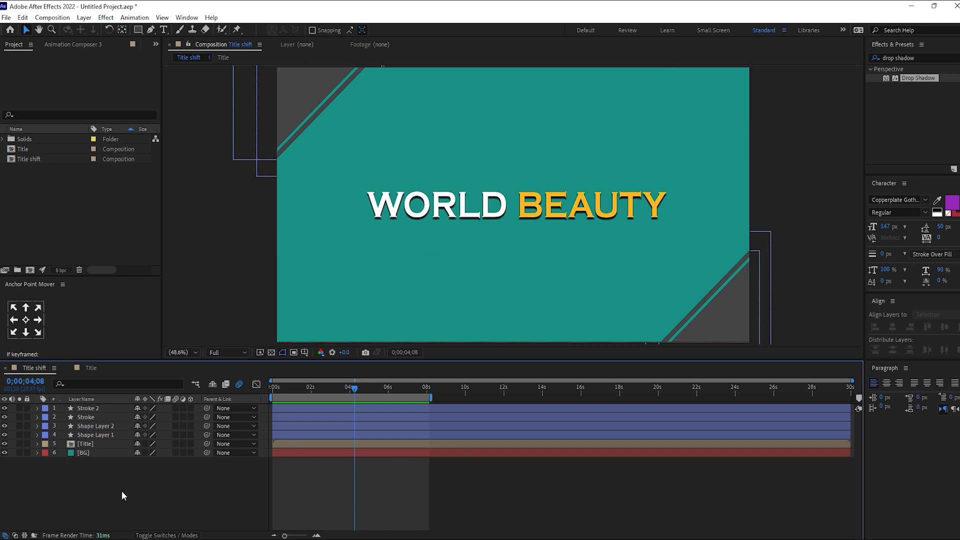
pyautogui.click(106, 454)
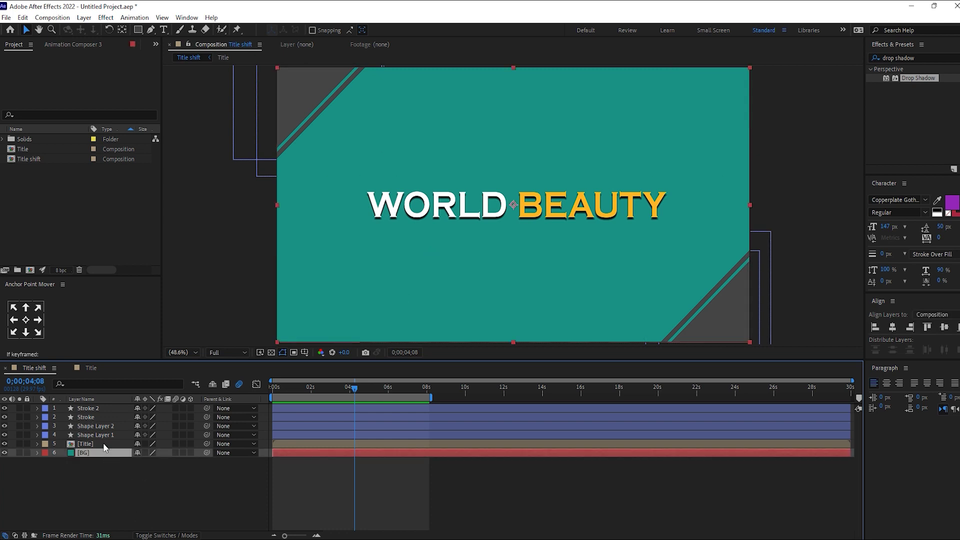
pyautogui.click(5, 452)
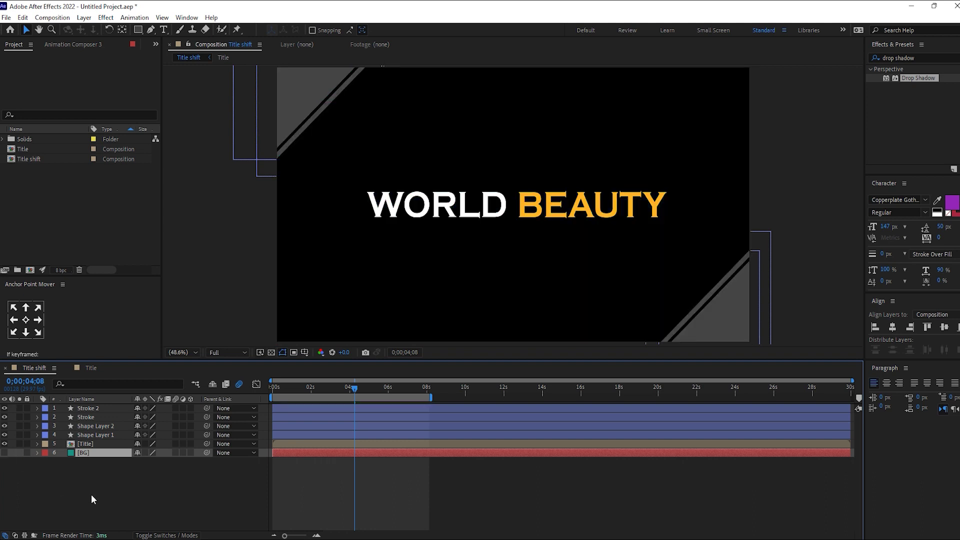
pyautogui.click(41, 478)
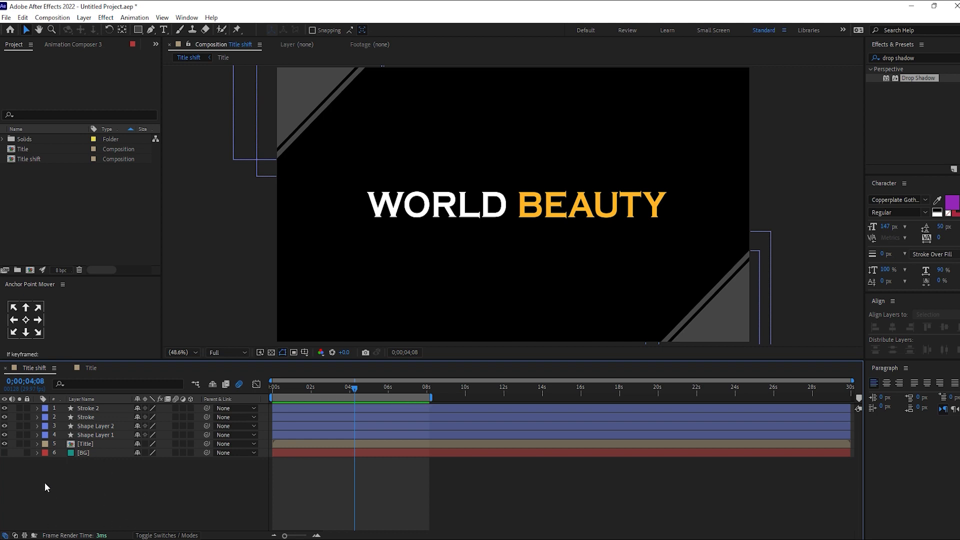
pyautogui.click(4, 453)
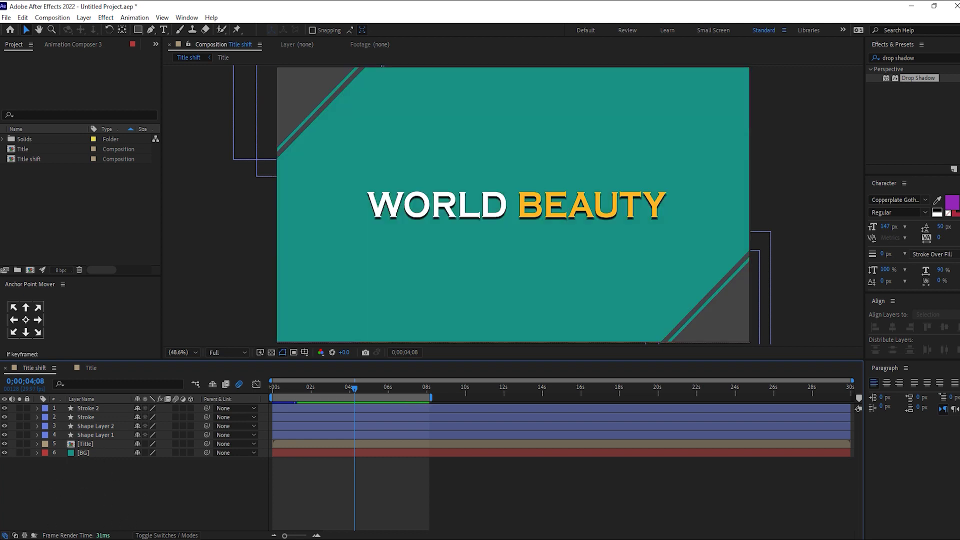
pyautogui.press('space')
# - Maximize the Composition panel with the grave key to watch the flipping title
pyautogui.press('`')
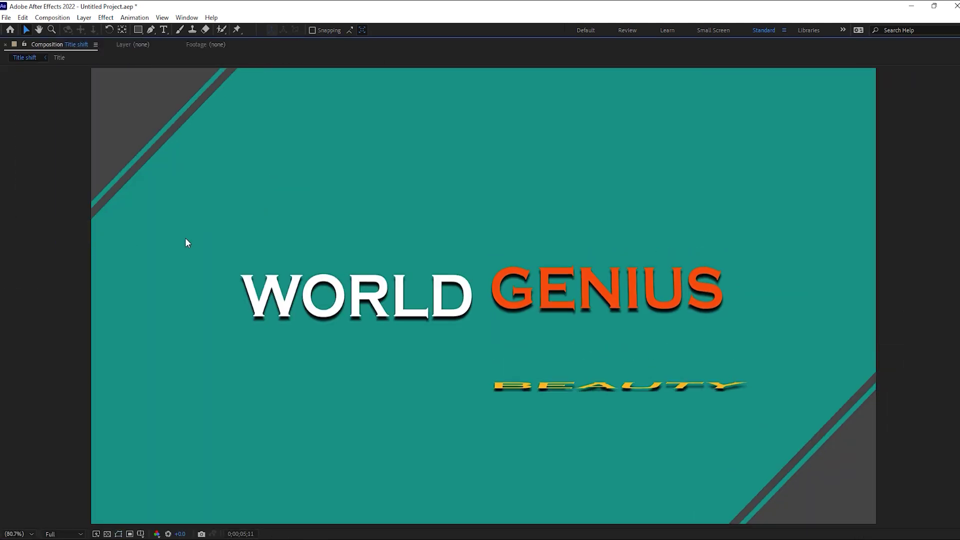